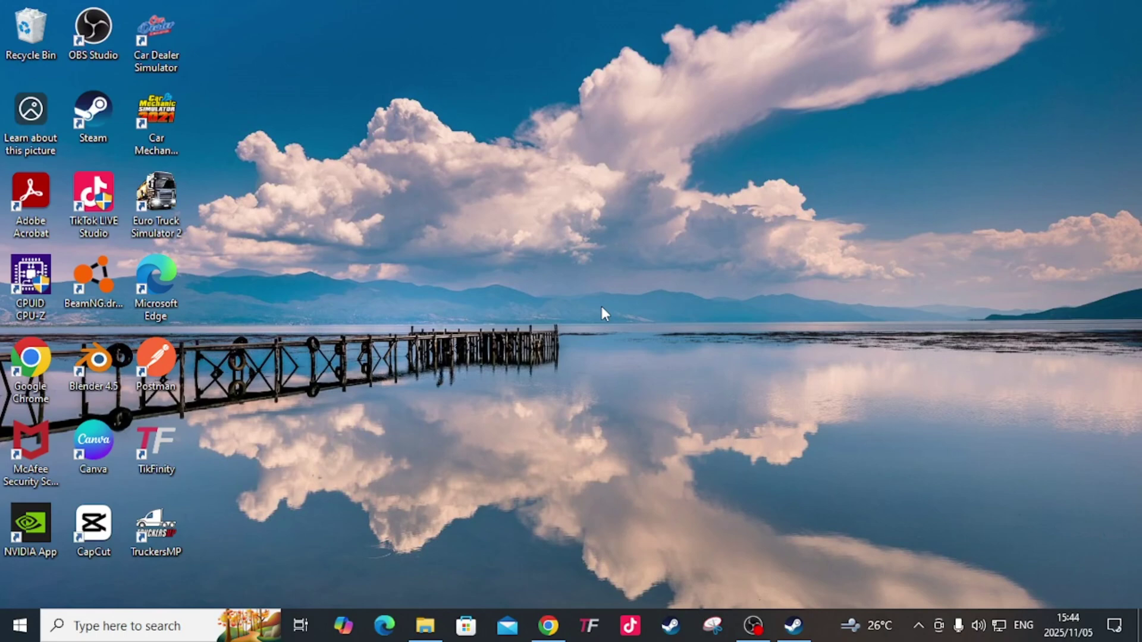
Refresh the desktop, then bring up Chrome and minimize it again.
{"action": "right_click", "coordinate": [462, 138]}
{"action": "left_click", "coordinate": [479, 174]}
{"action": "left_click", "coordinate": [548, 626]}
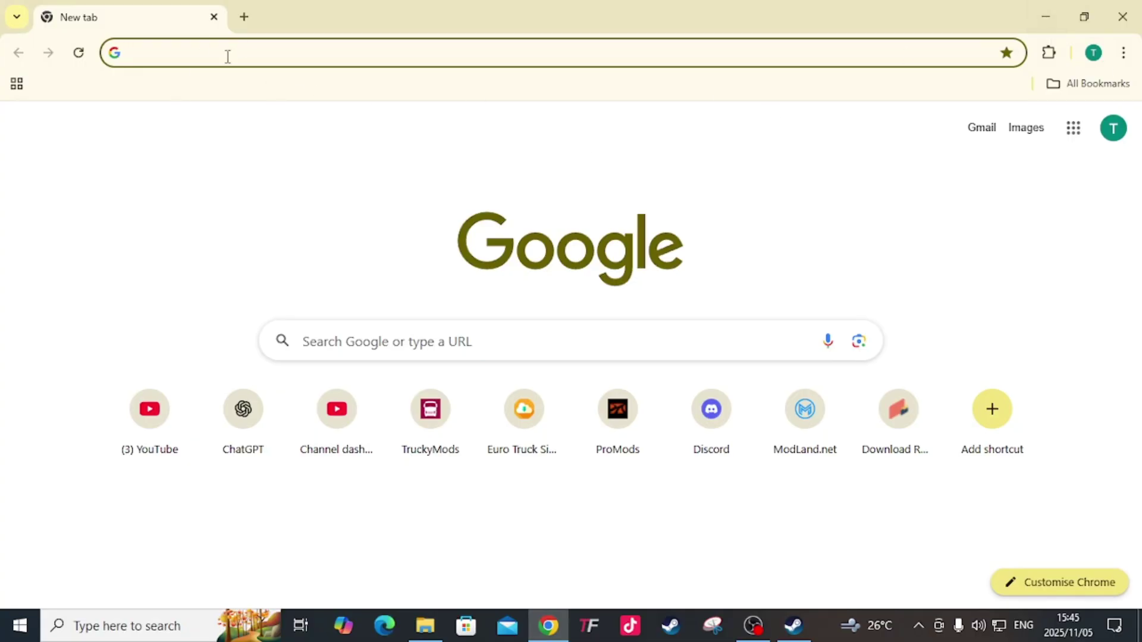
{"action": "left_click", "coordinate": [1047, 21]}
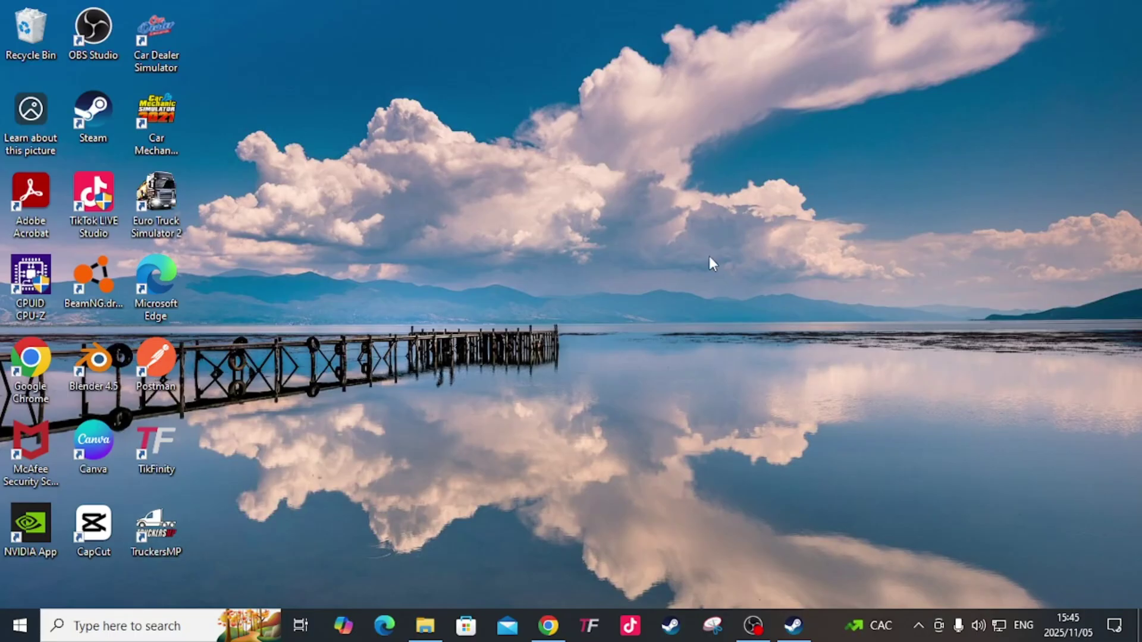
Refresh the desktop and select the TruckersMP launcher shortcut.
{"action": "right_click", "coordinate": [598, 111]}
{"action": "left_click", "coordinate": [630, 158]}
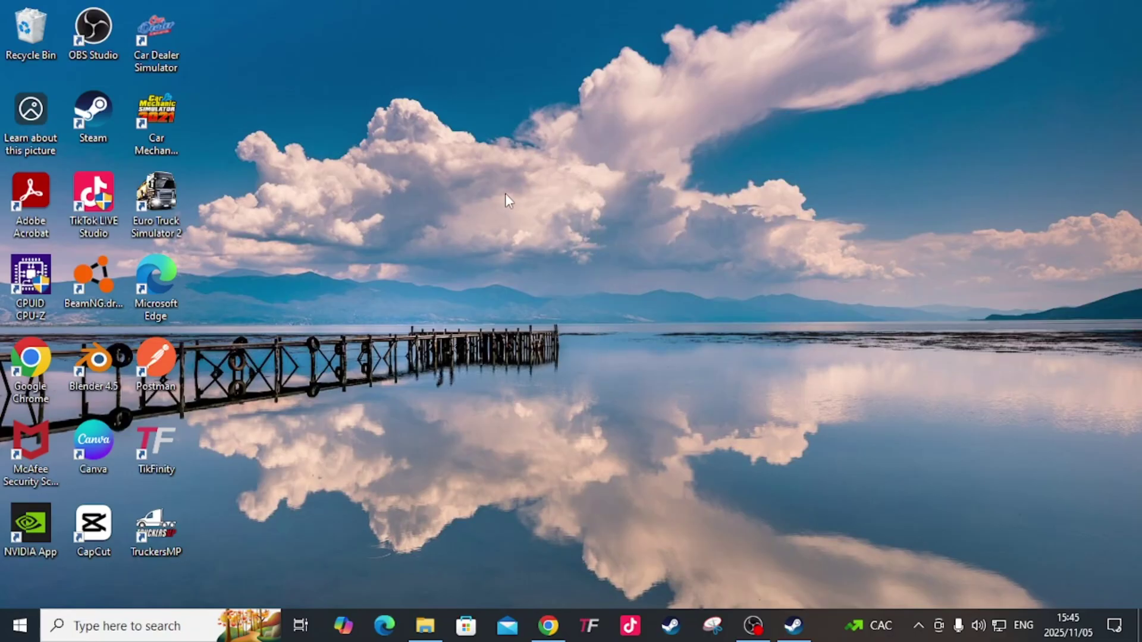
{"action": "left_click", "coordinate": [172, 550]}
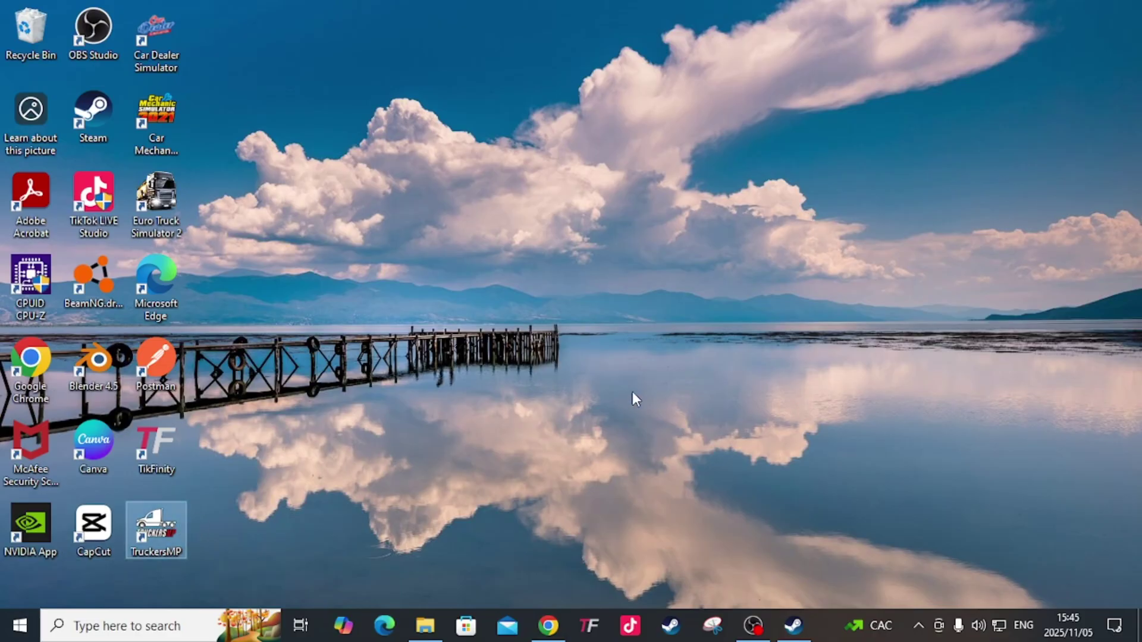
{"action": "right_click", "coordinate": [470, 228]}
{"action": "left_click", "coordinate": [502, 279]}
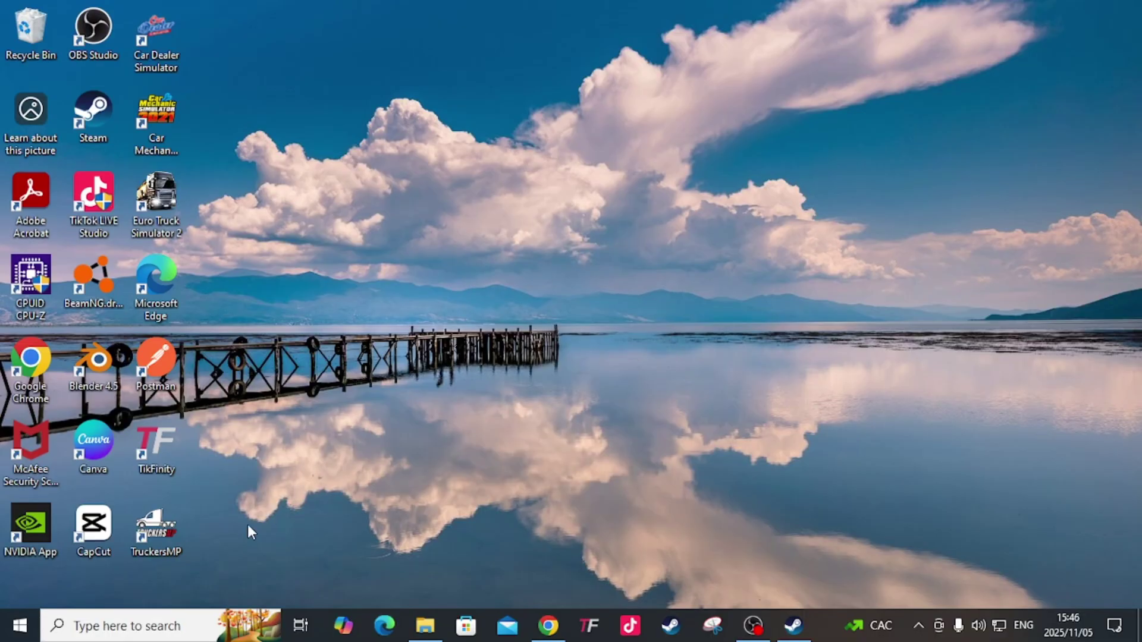
{"action": "left_click", "coordinate": [172, 535]}
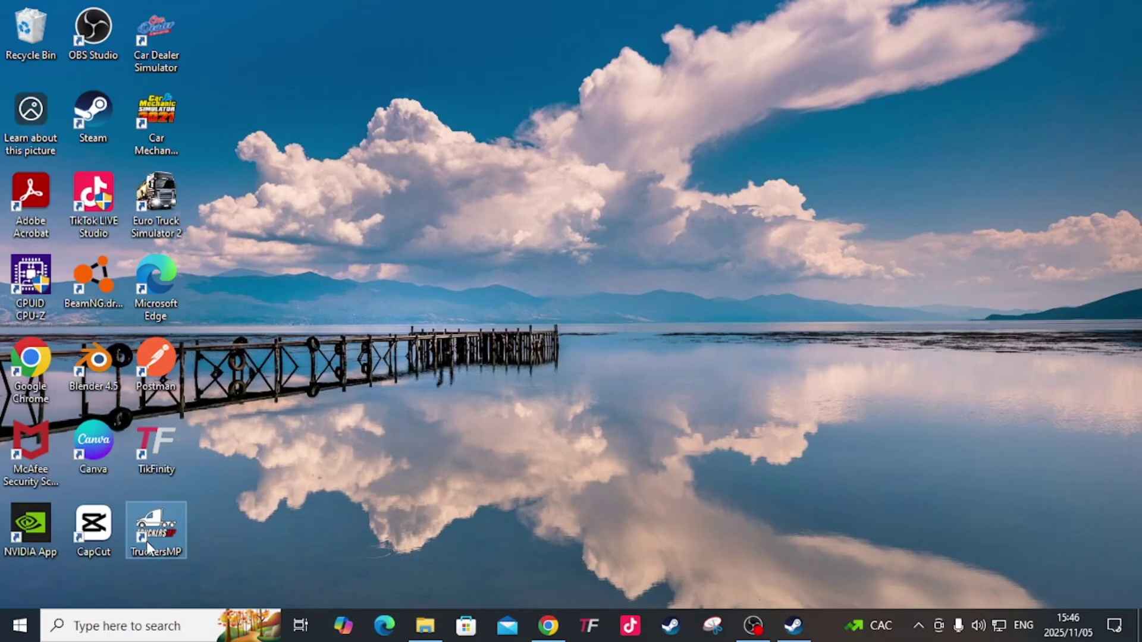
Search for 'truckermp' in Chrome and open the truckersmp.com result.
{"action": "left_click", "coordinate": [548, 625]}
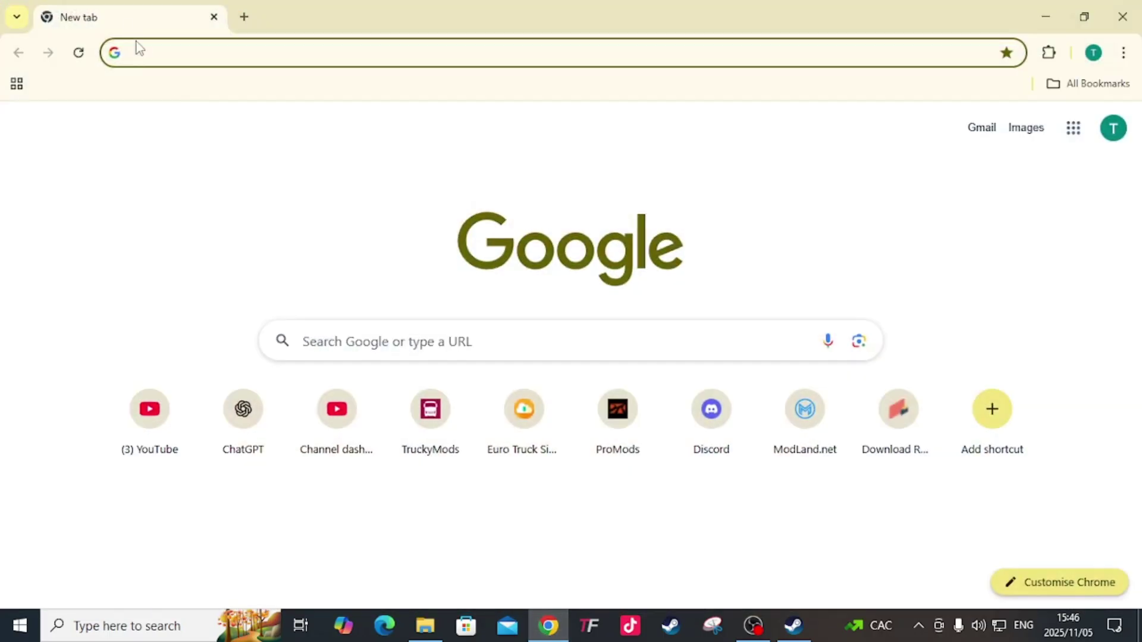
{"action": "type", "text": "tru"}
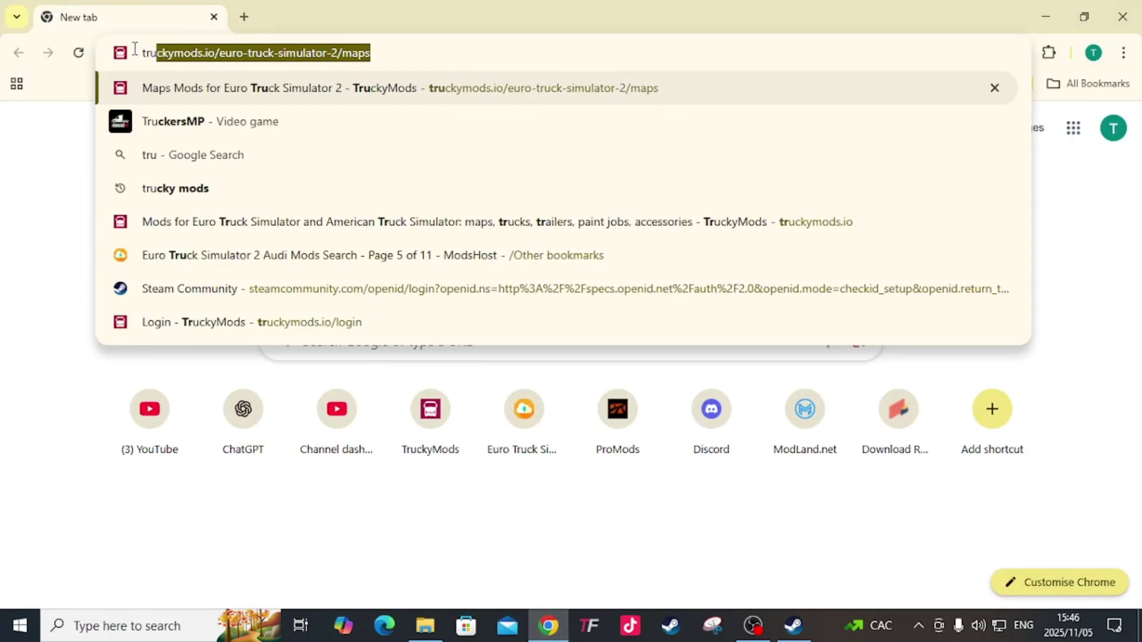
{"action": "type", "text": "ckermp"}
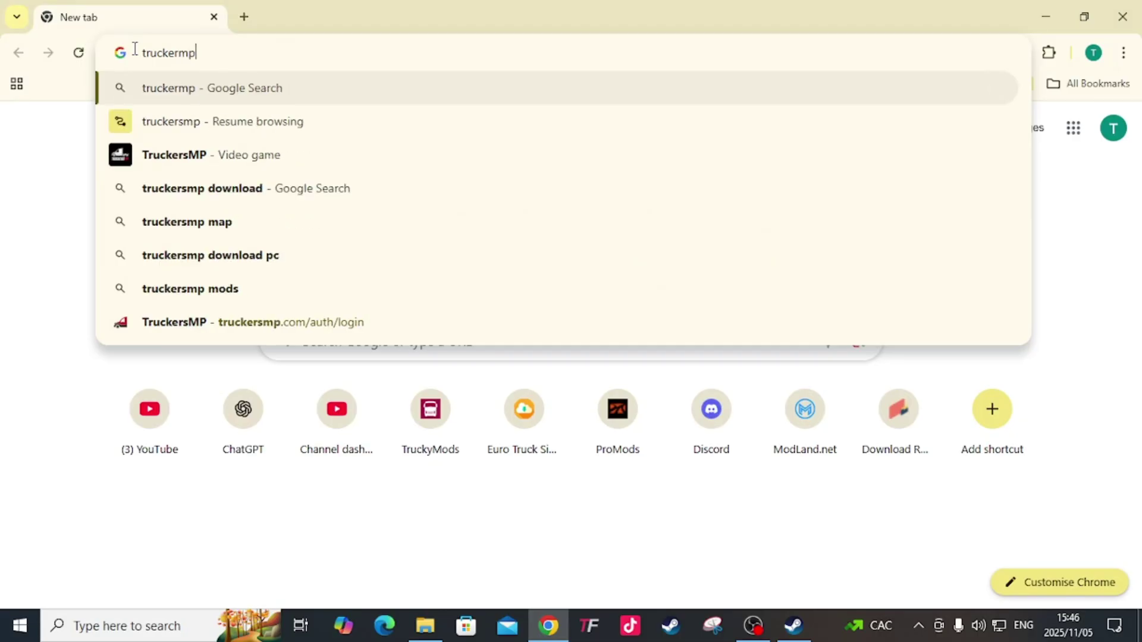
{"action": "key", "text": "Return"}
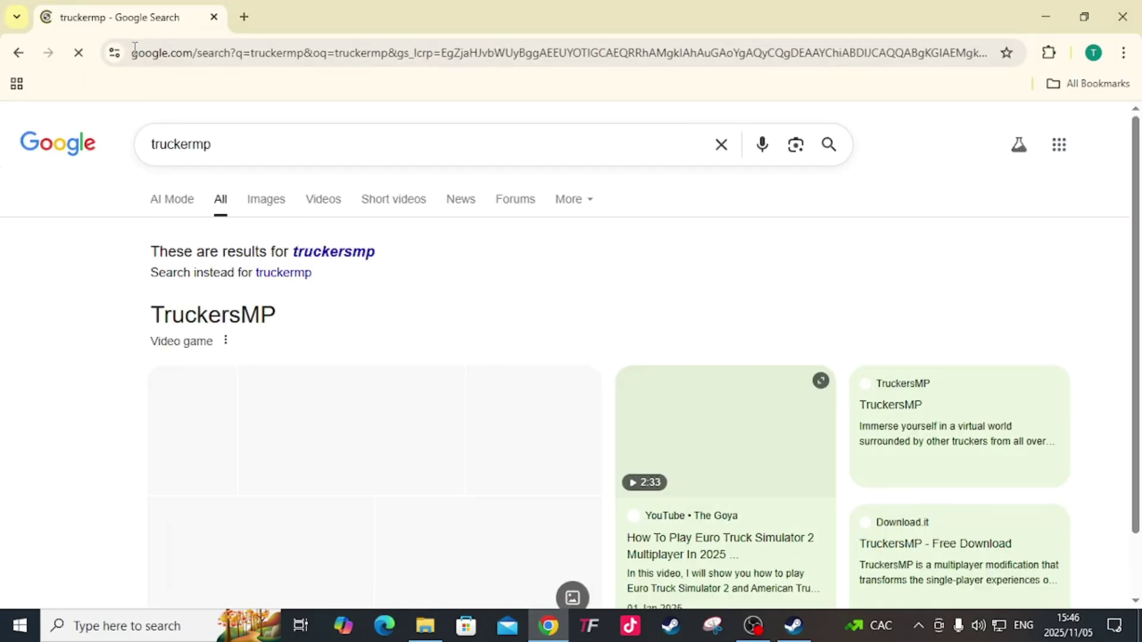
{"action": "scroll", "coordinate": [476, 306], "scroll_direction": "down", "scroll_amount": 6}
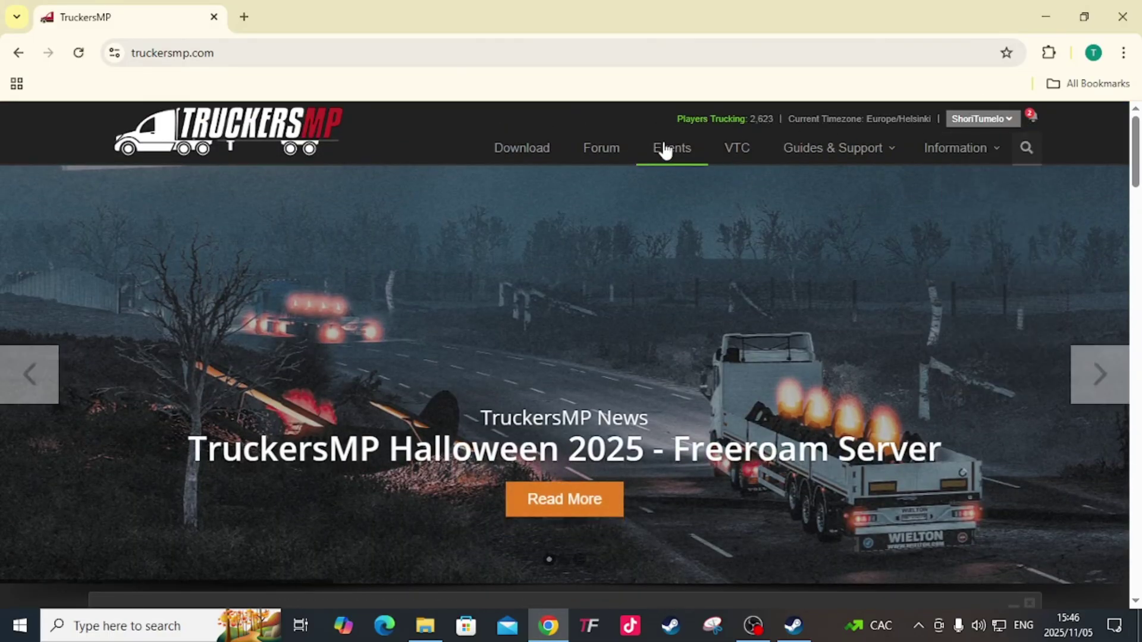
{"action": "mouse_move", "coordinate": [959, 131]}
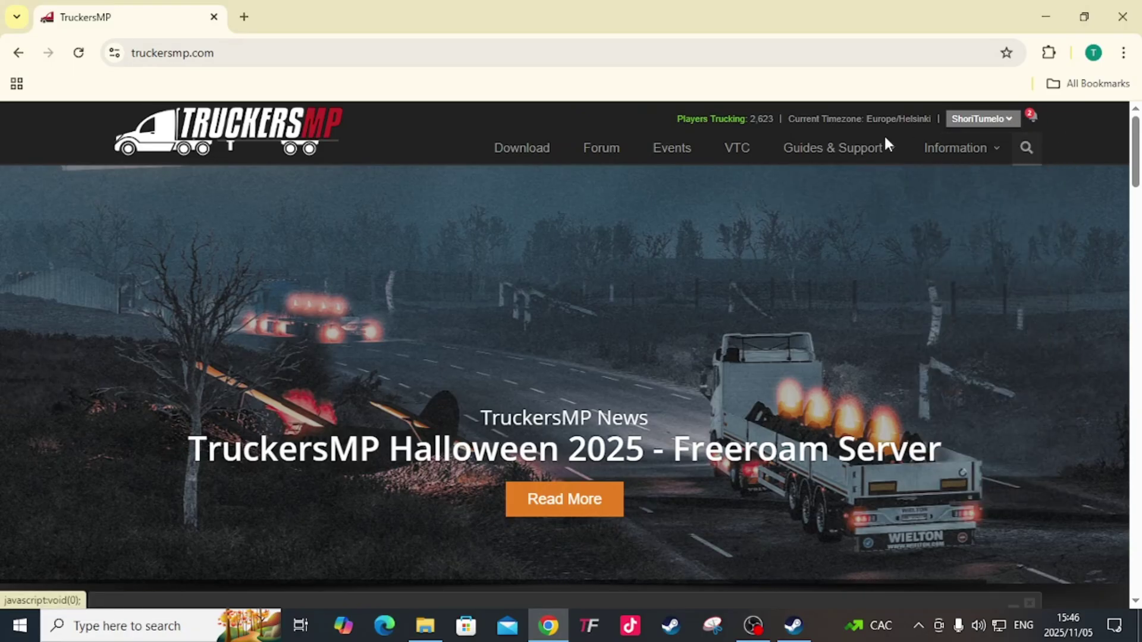
Scroll the TruckersMP homepage down to its 'Get the mod' download section.
{"action": "scroll", "coordinate": [690, 238], "scroll_direction": "down", "scroll_amount": 4}
{"action": "scroll", "coordinate": [670, 266], "scroll_direction": "down", "scroll_amount": 1}
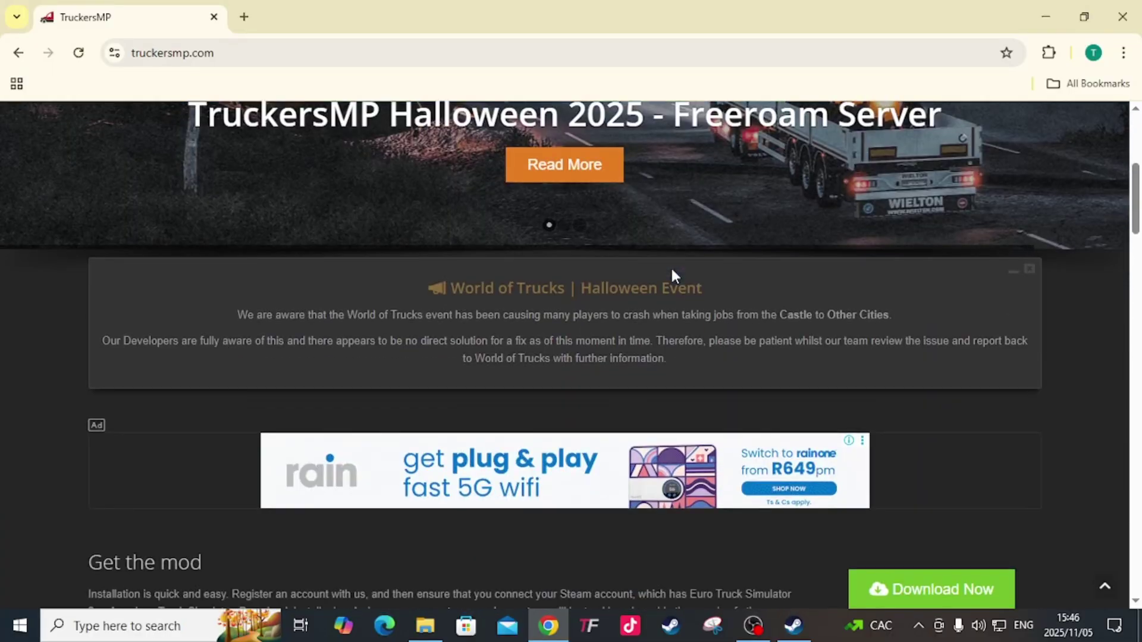
{"action": "scroll", "coordinate": [670, 266], "scroll_direction": "up", "scroll_amount": 6}
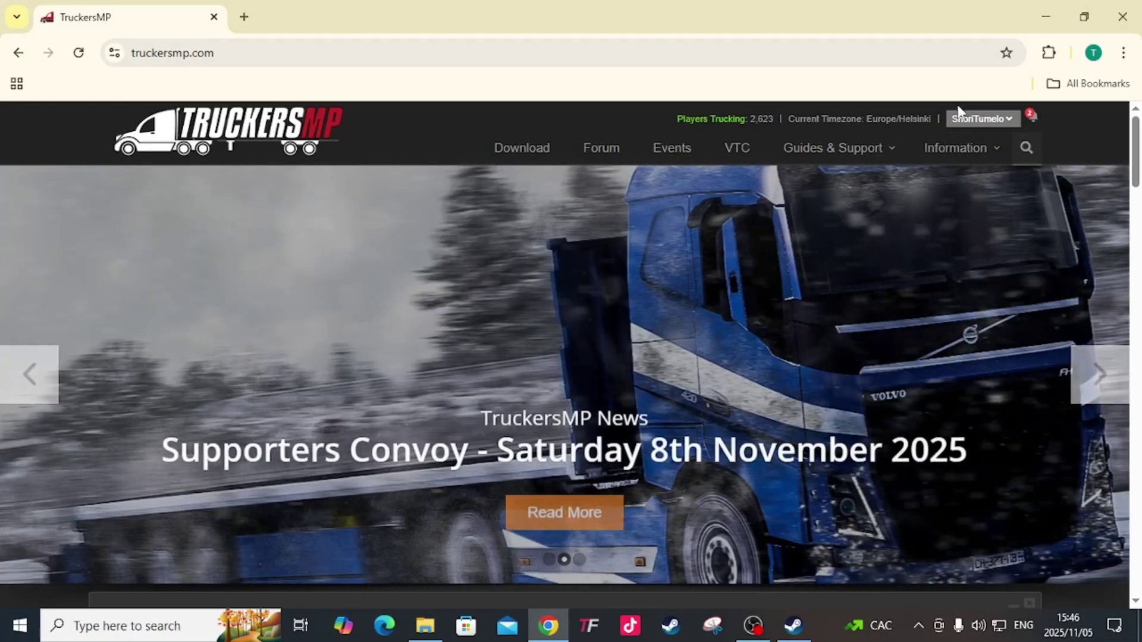
{"action": "scroll", "coordinate": [300, 398], "scroll_direction": "down", "scroll_amount": 6}
{"action": "scroll", "coordinate": [301, 399], "scroll_direction": "down", "scroll_amount": 3}
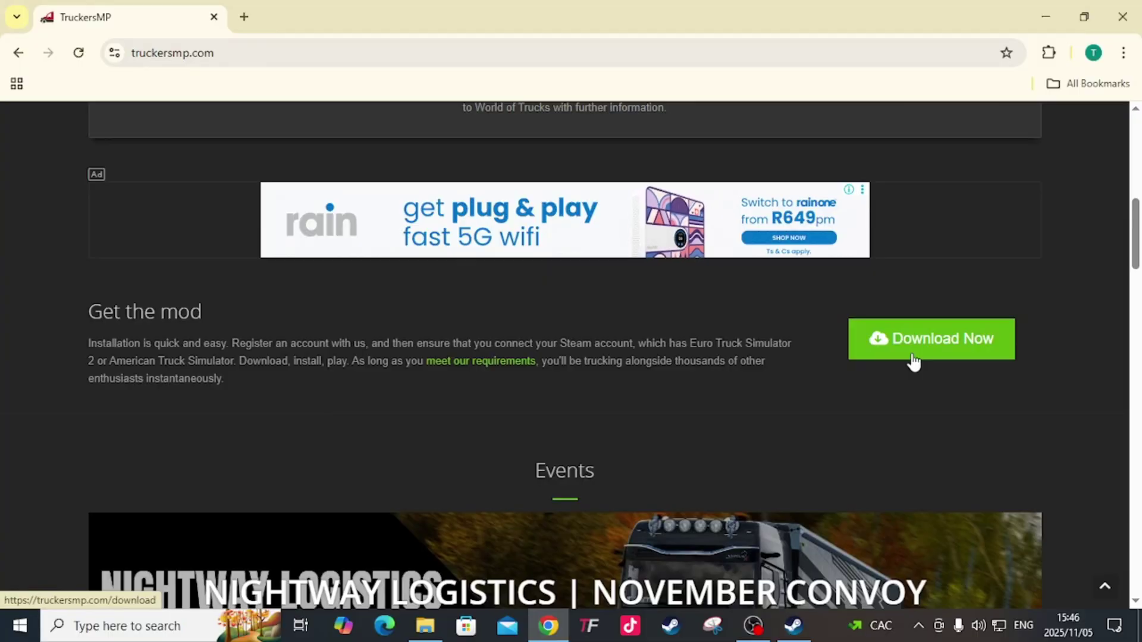
{"action": "scroll", "coordinate": [912, 357], "scroll_direction": "up", "scroll_amount": 10}
{"action": "scroll", "coordinate": [699, 390], "scroll_direction": "down", "scroll_amount": 10}
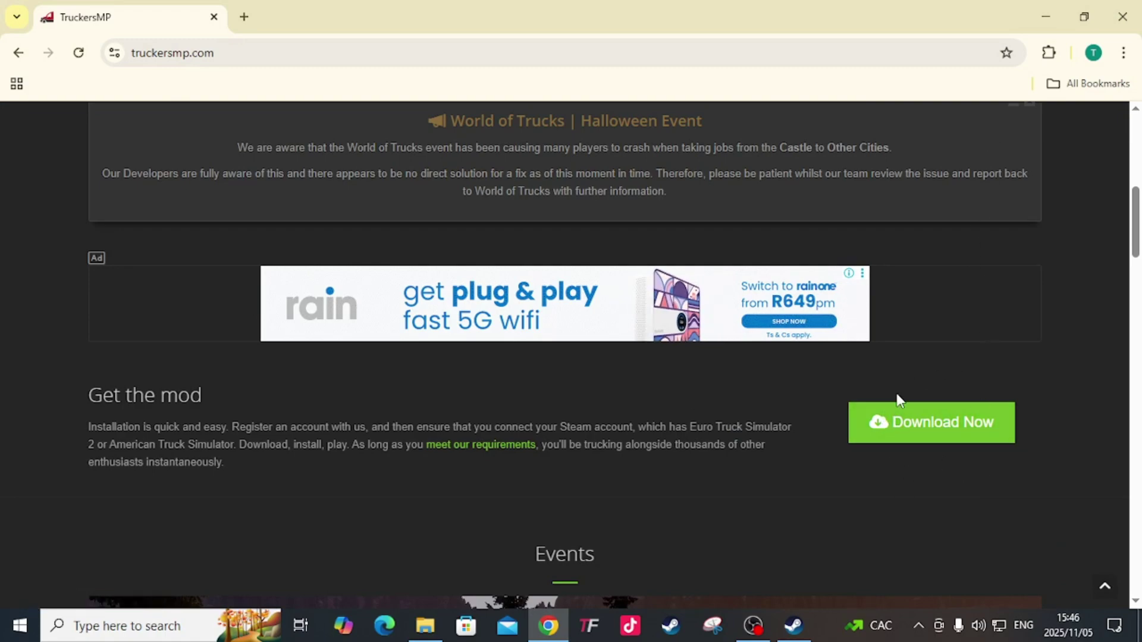
{"action": "scroll", "coordinate": [892, 381], "scroll_direction": "down", "scroll_amount": 1}
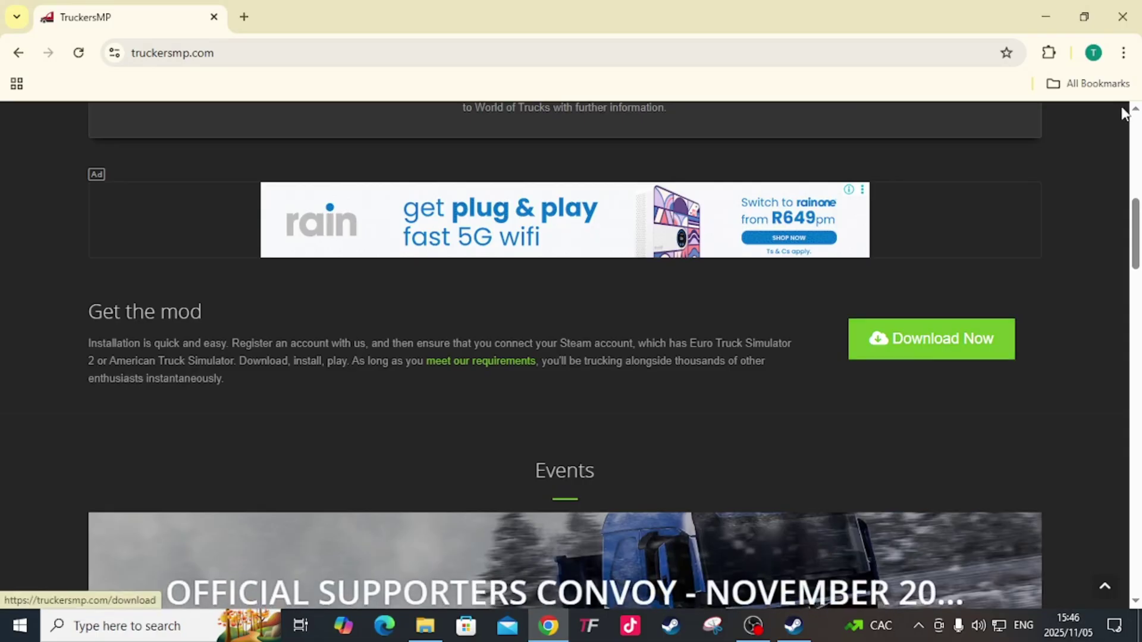
Minimize Chrome, launch TruckersMP from the desktop and open its Settings page.
{"action": "left_click", "coordinate": [1047, 18]}
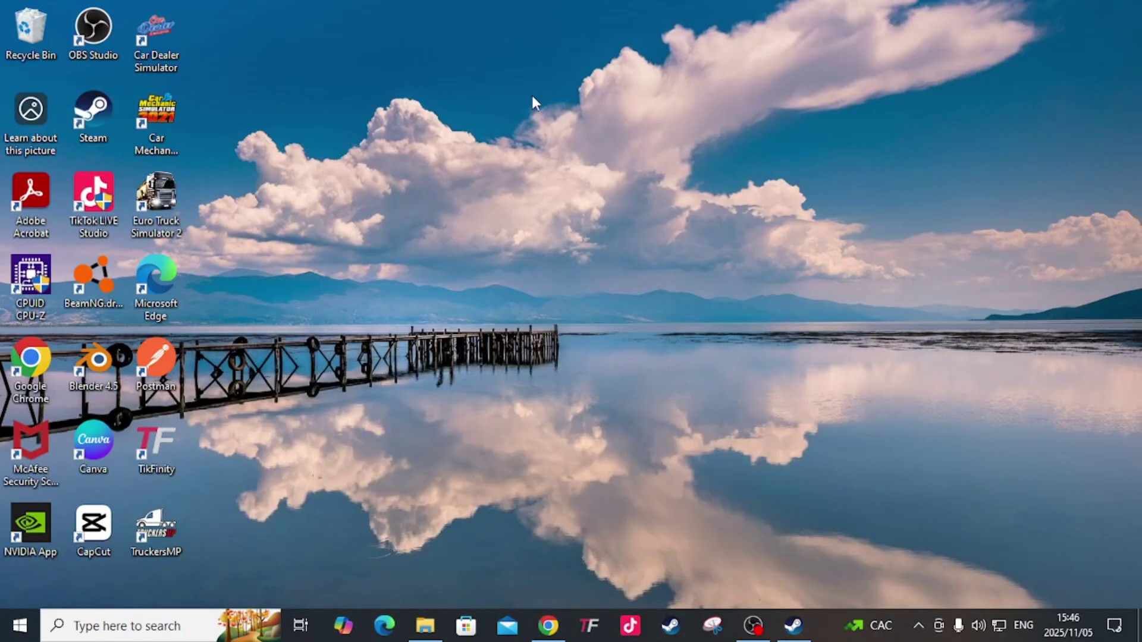
{"action": "double_click", "coordinate": [156, 530]}
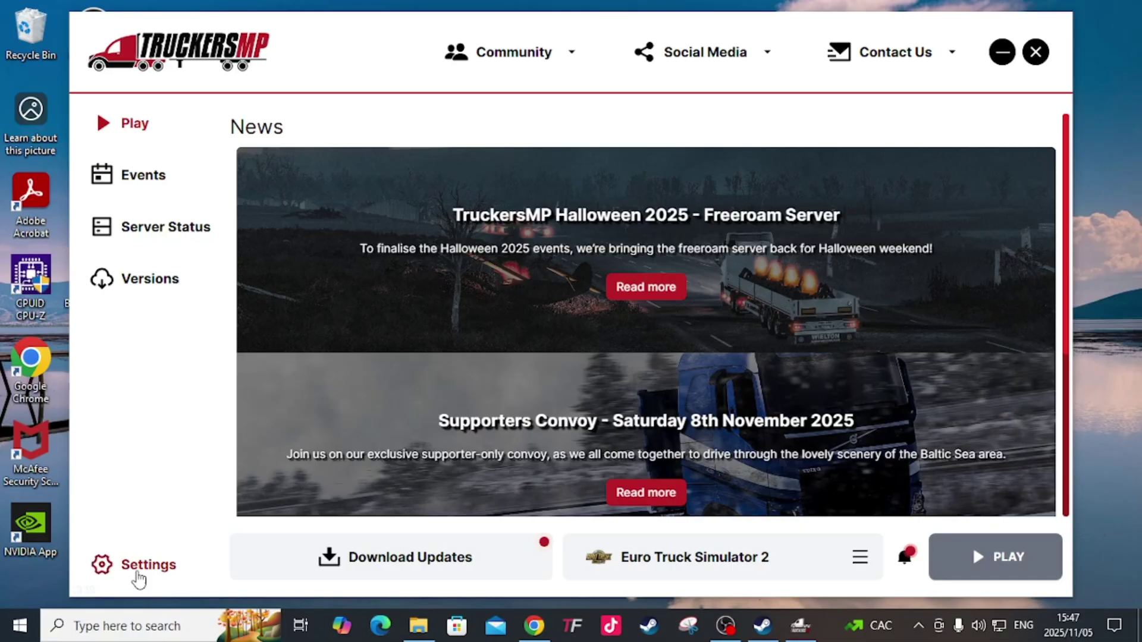
{"action": "left_click", "coordinate": [137, 574]}
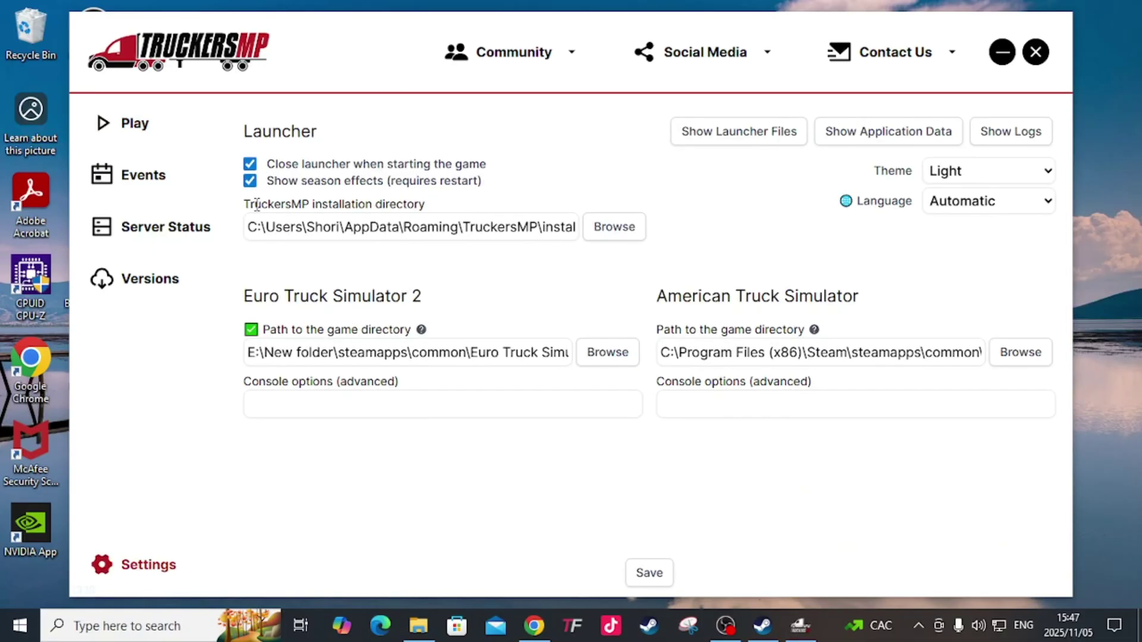
{"action": "left_click_drag", "start_coordinate": [309, 294], "coordinate": [447, 290]}
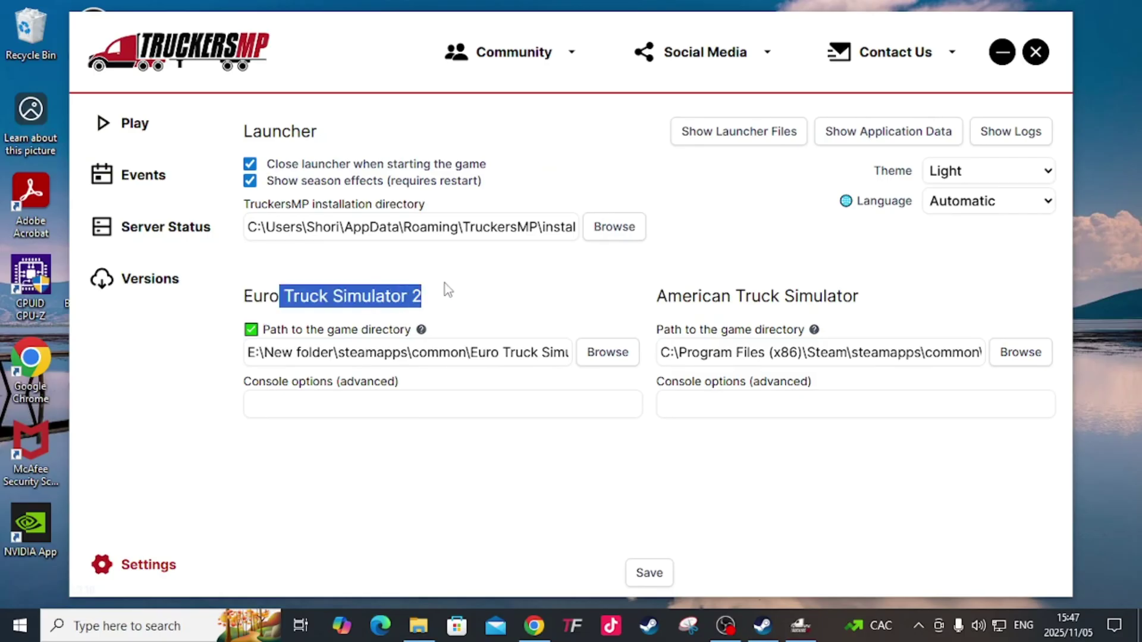
{"action": "left_click", "coordinate": [675, 288]}
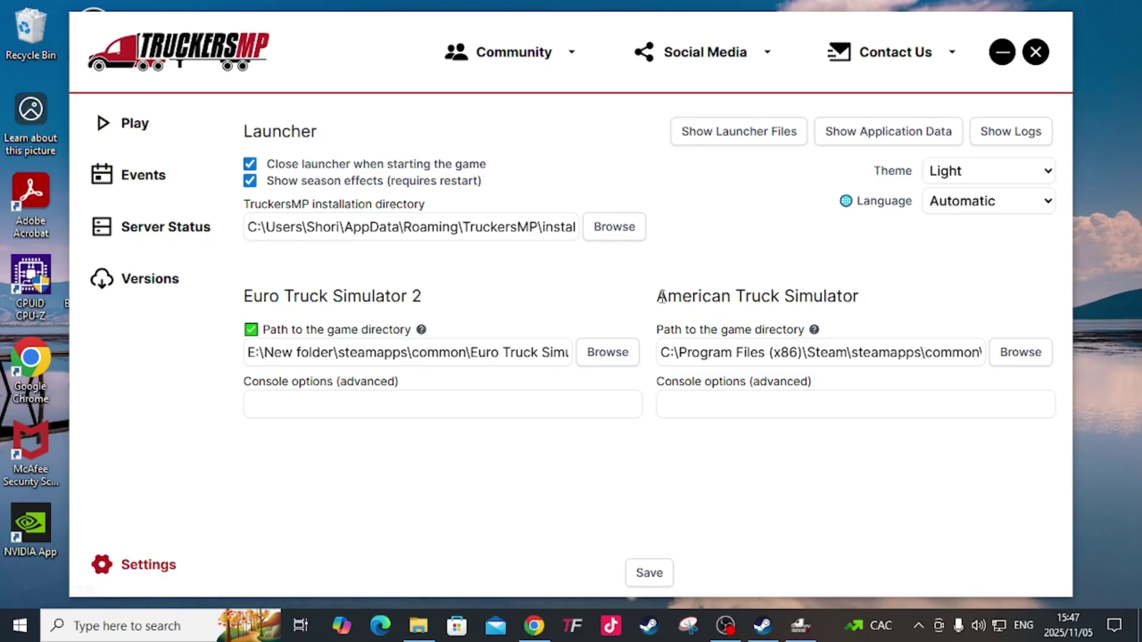
{"action": "left_click_drag", "start_coordinate": [662, 296], "coordinate": [875, 298]}
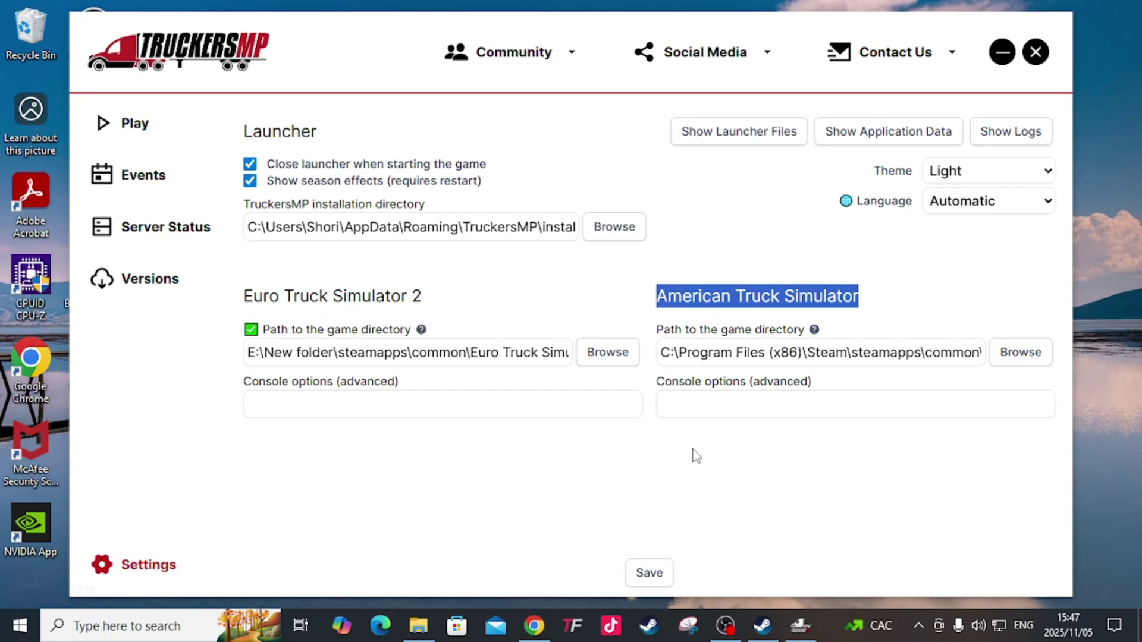
{"action": "left_click", "coordinate": [468, 438]}
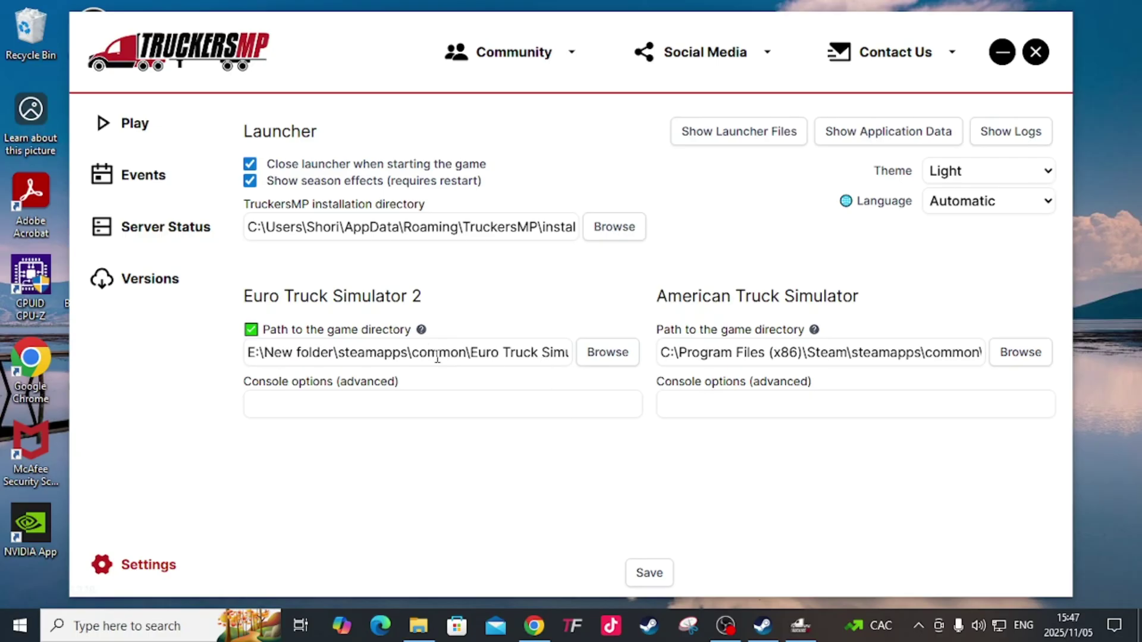
Browse for the ETS2 game folder through C: > Users > home folder, choosing Videos.
{"action": "left_click", "coordinate": [628, 359]}
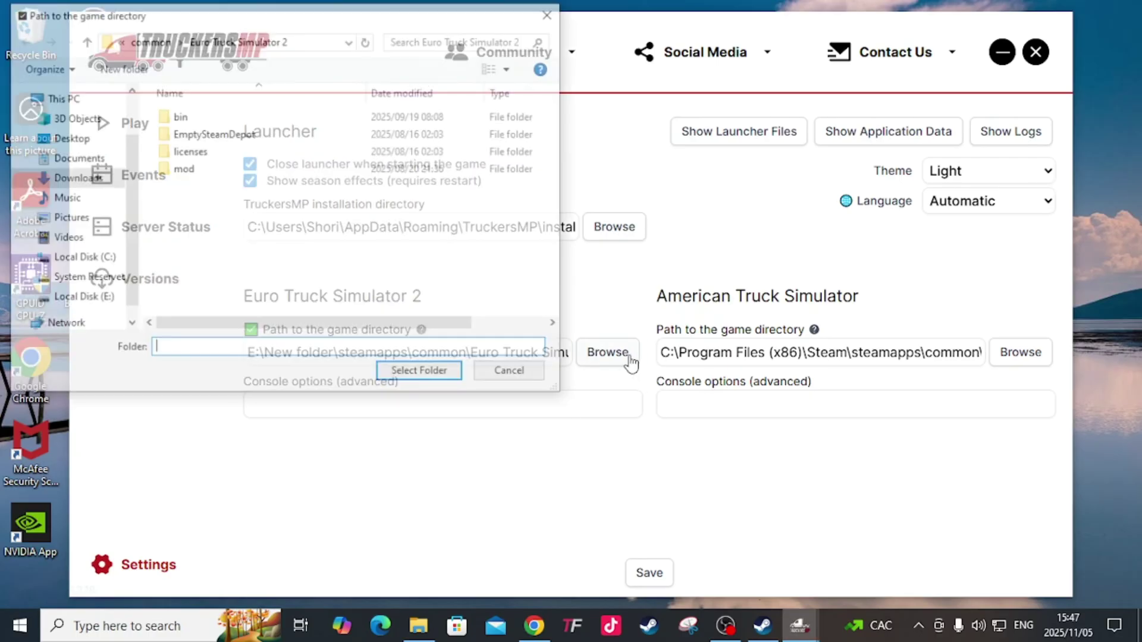
{"action": "left_click", "coordinate": [75, 259]}
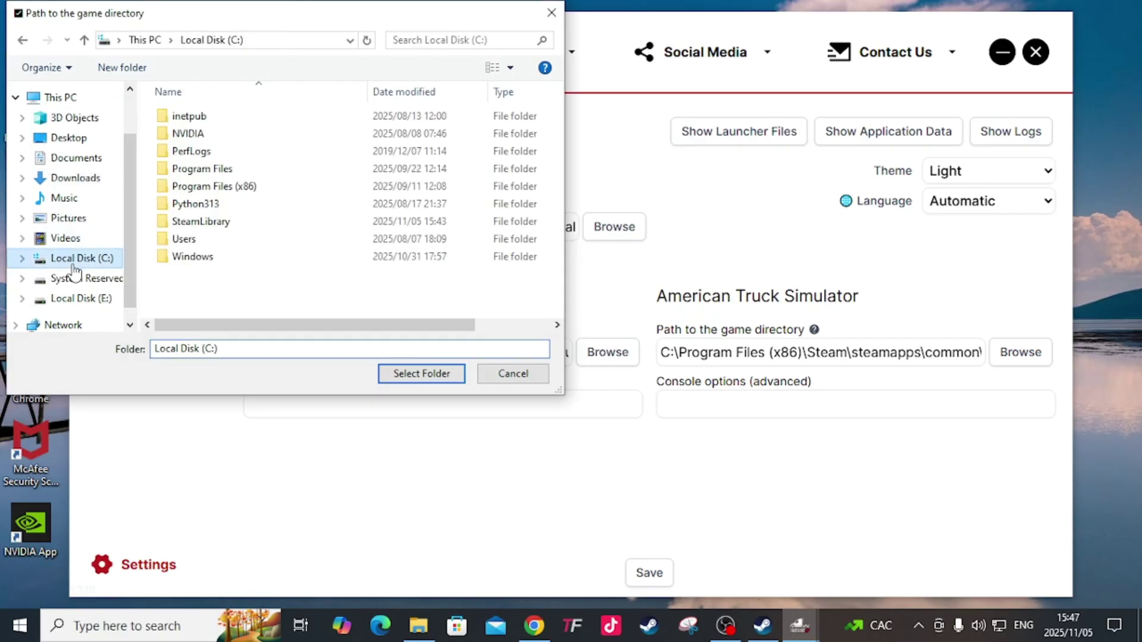
{"action": "double_click", "coordinate": [213, 241]}
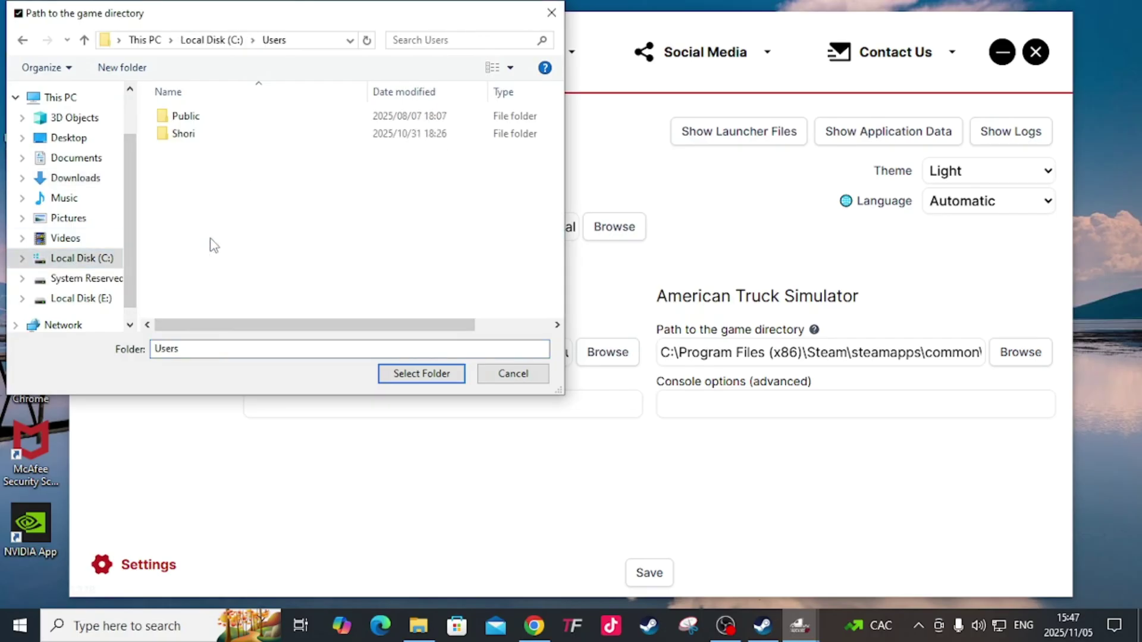
{"action": "double_click", "coordinate": [214, 136]}
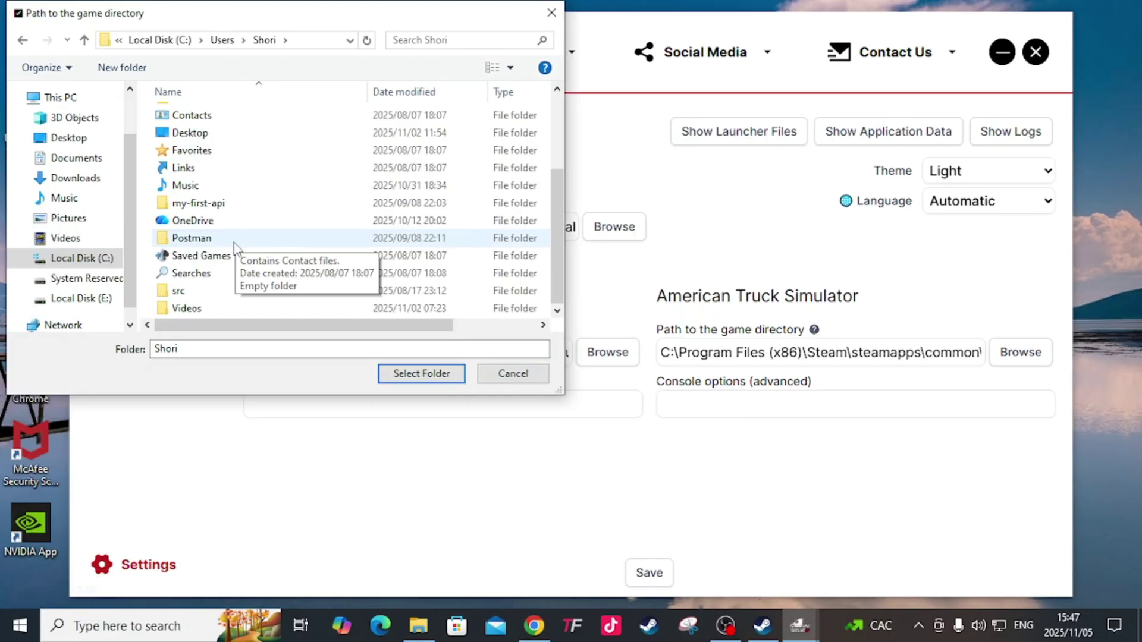
{"action": "left_click", "coordinate": [199, 308]}
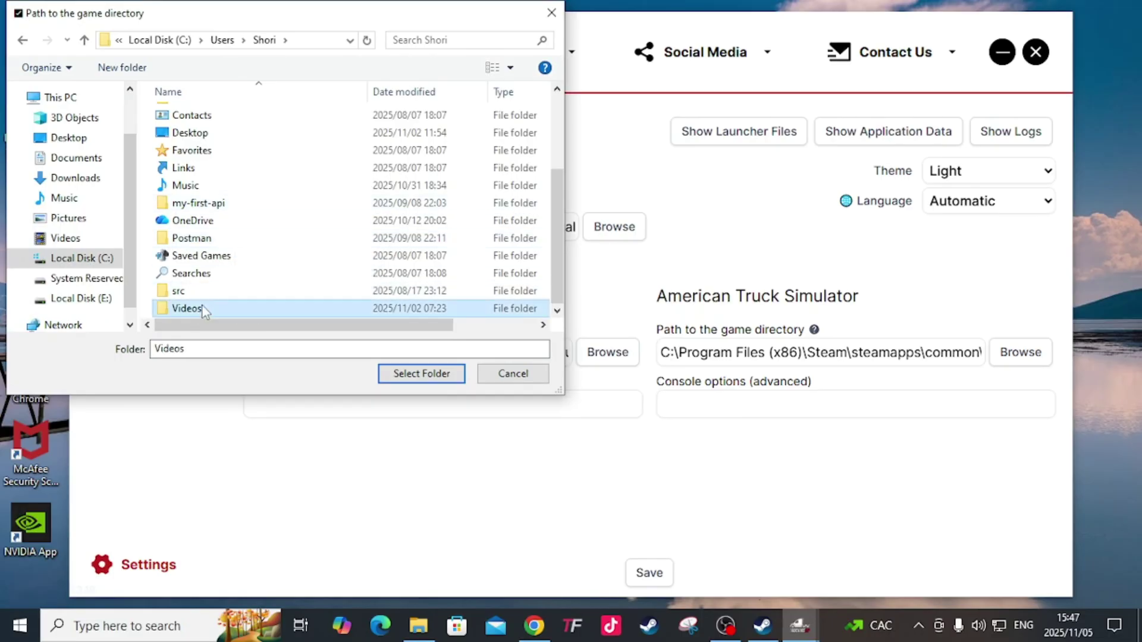
{"action": "left_click", "coordinate": [422, 374]}
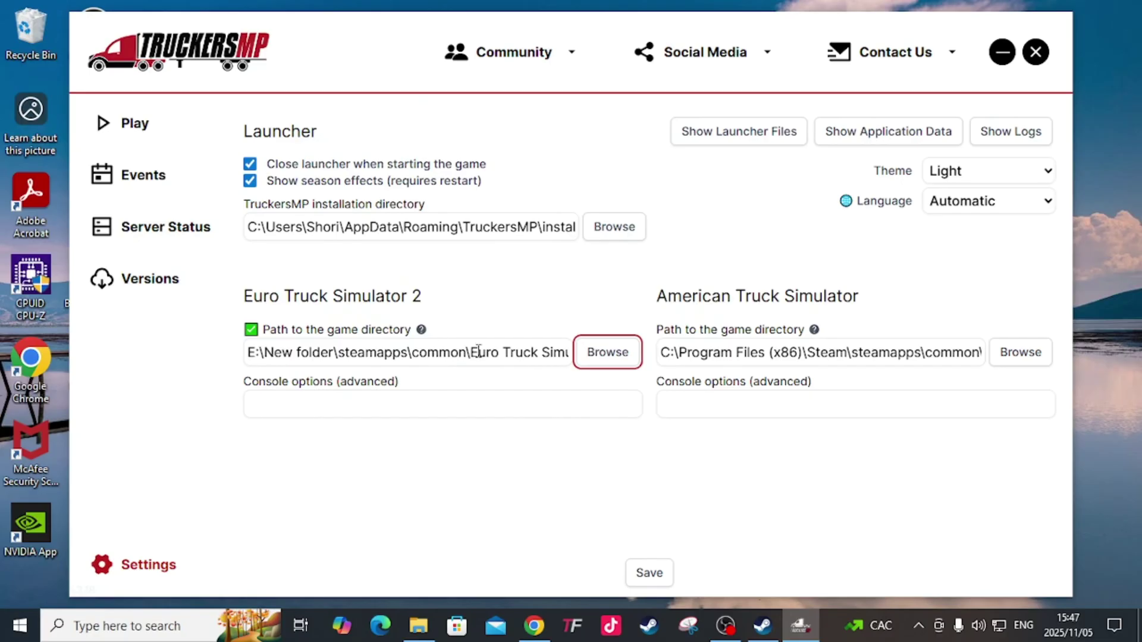
Review the ETS2 game path, then go to Play and download the launcher updates.
{"action": "left_click_drag", "start_coordinate": [472, 352], "coordinate": [426, 352]}
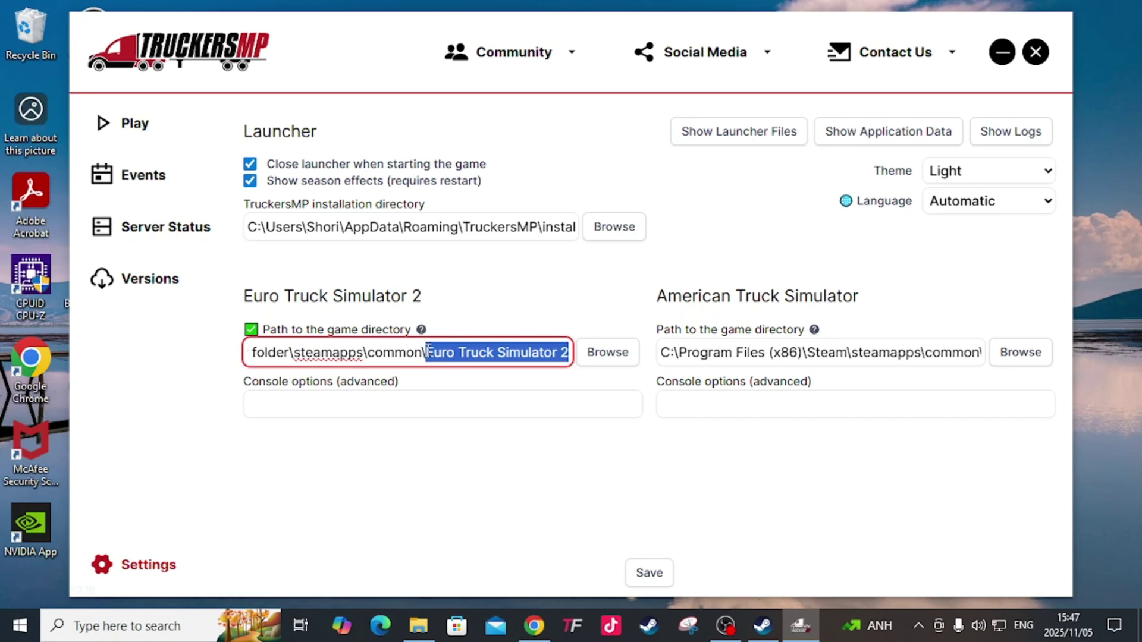
{"action": "left_click", "coordinate": [570, 469]}
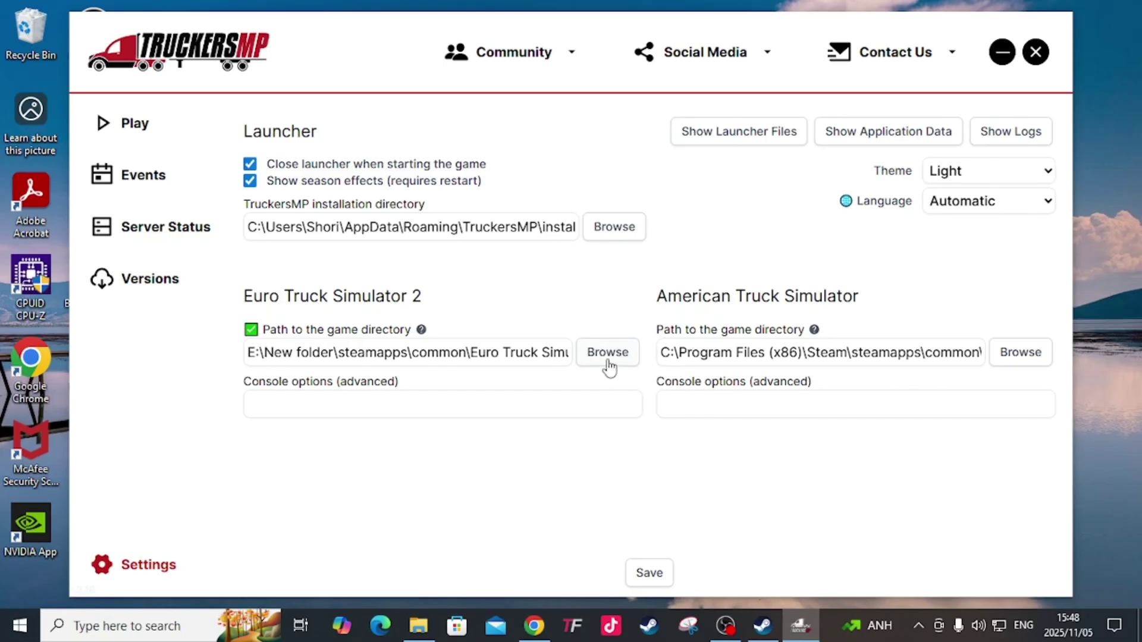
{"action": "left_click", "coordinate": [133, 128]}
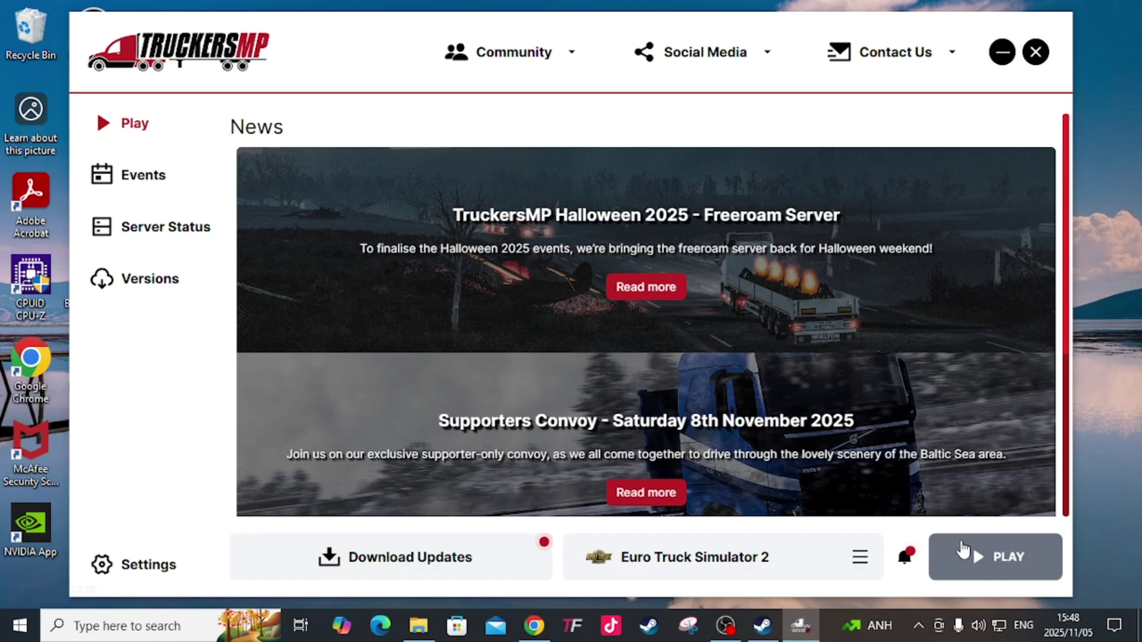
{"action": "left_click", "coordinate": [407, 579]}
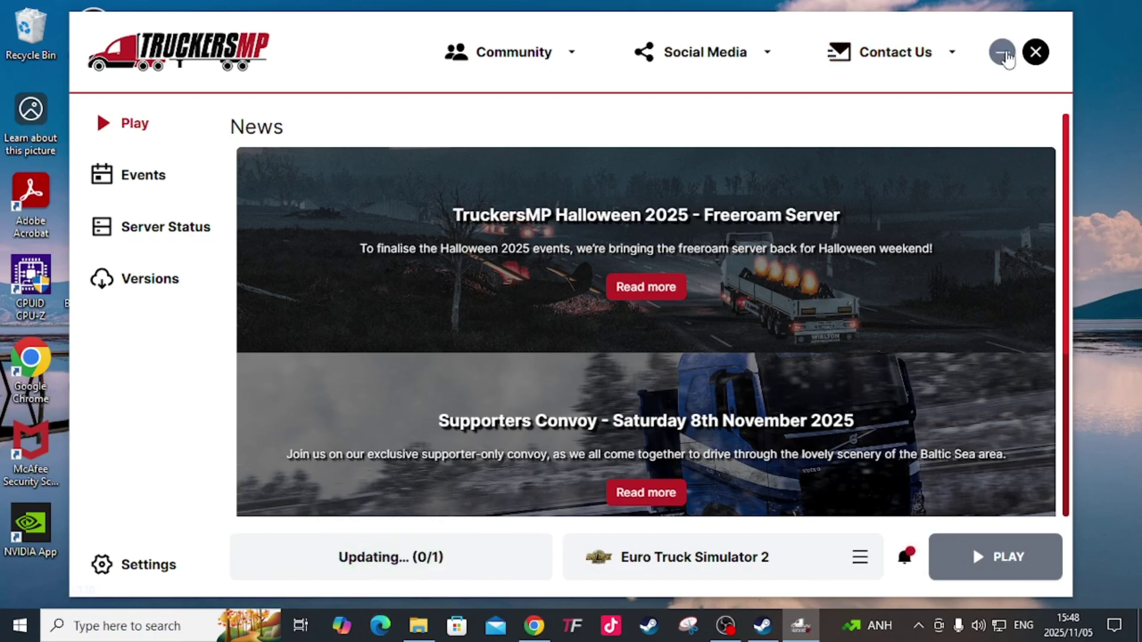
Minimize the TruckersMP launcher and refresh the Windows desktop.
{"action": "left_click", "coordinate": [1004, 55]}
{"action": "right_click", "coordinate": [415, 136]}
{"action": "left_click", "coordinate": [492, 184]}
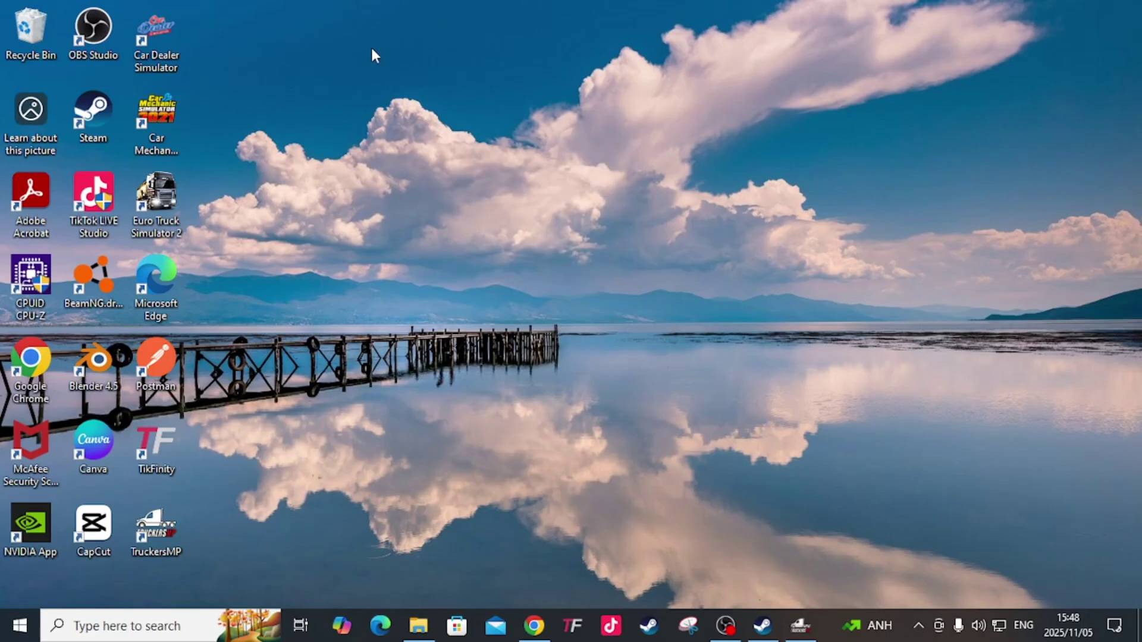
{"action": "right_click", "coordinate": [372, 49]}
Search 'promods' from Chrome's address bar to reach the ProMods site at promods.net.
{"action": "left_click", "coordinate": [447, 98]}
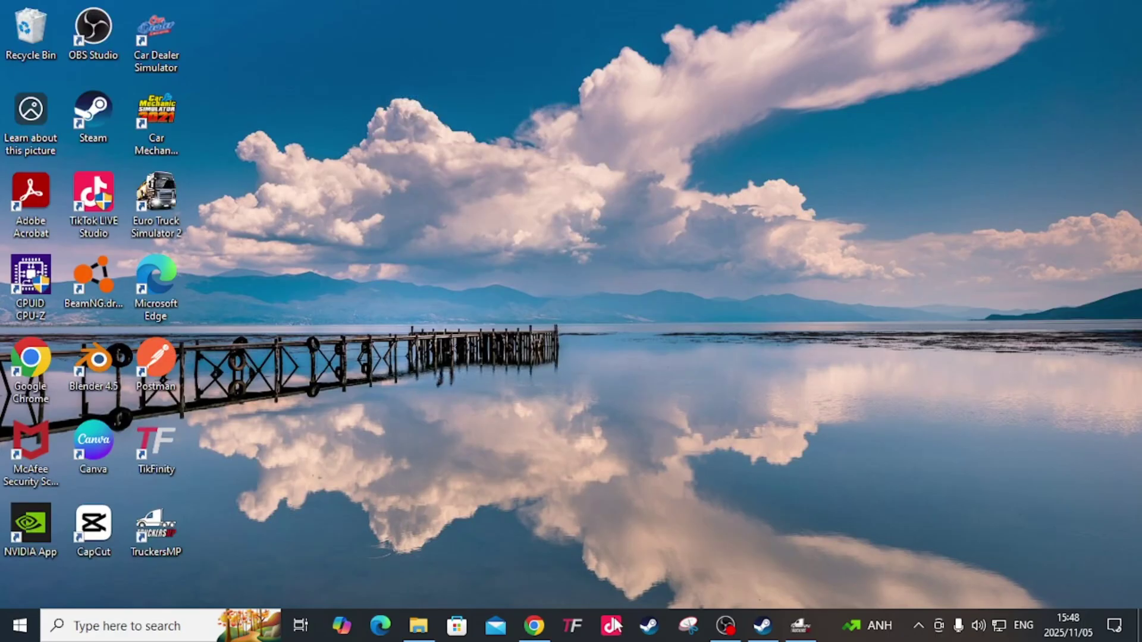
{"action": "left_click", "coordinate": [537, 632]}
{"action": "left_click", "coordinate": [237, 45]}
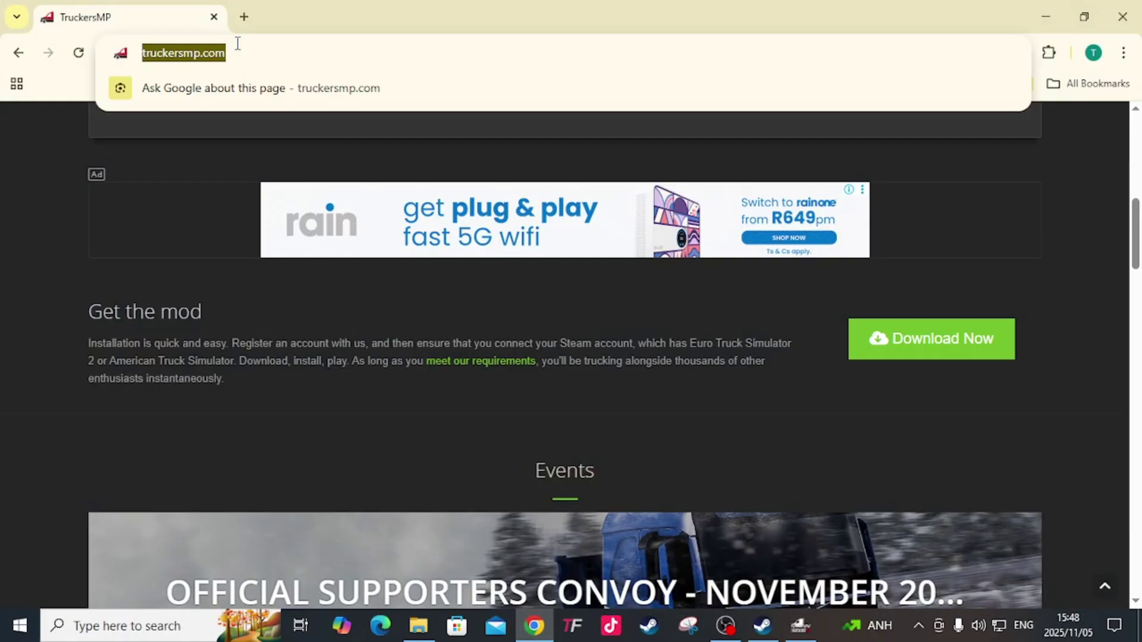
{"action": "type", "text": "pro,"}
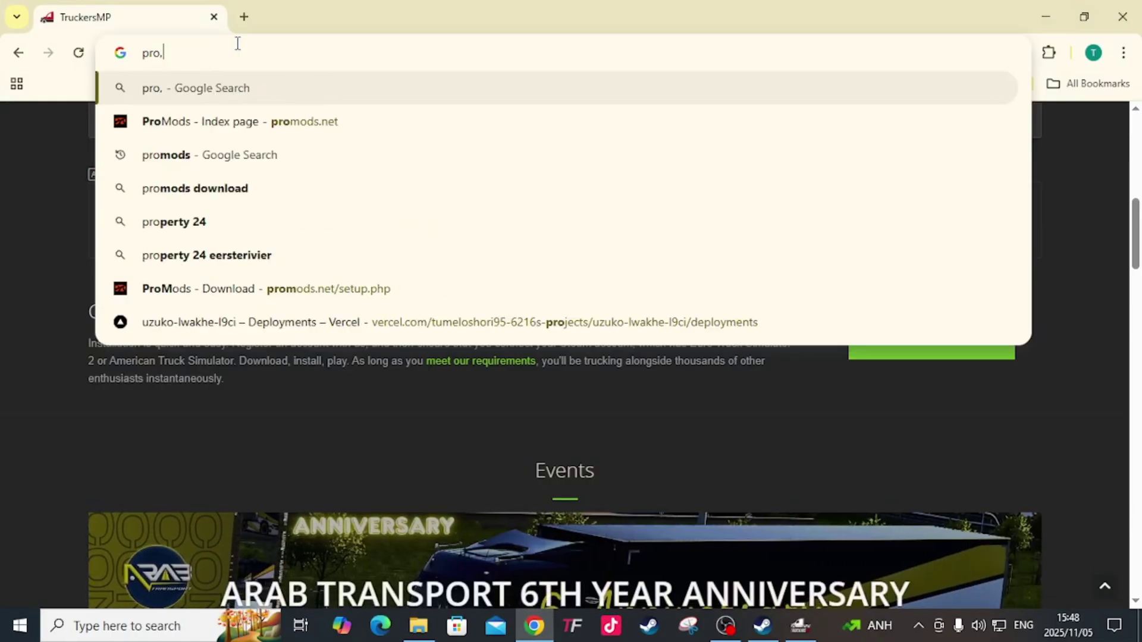
{"action": "type", "text": "o"}
{"action": "key", "text": "BackSpace"}
{"action": "key", "text": "BackSpace"}
{"action": "type", "text": "m"}
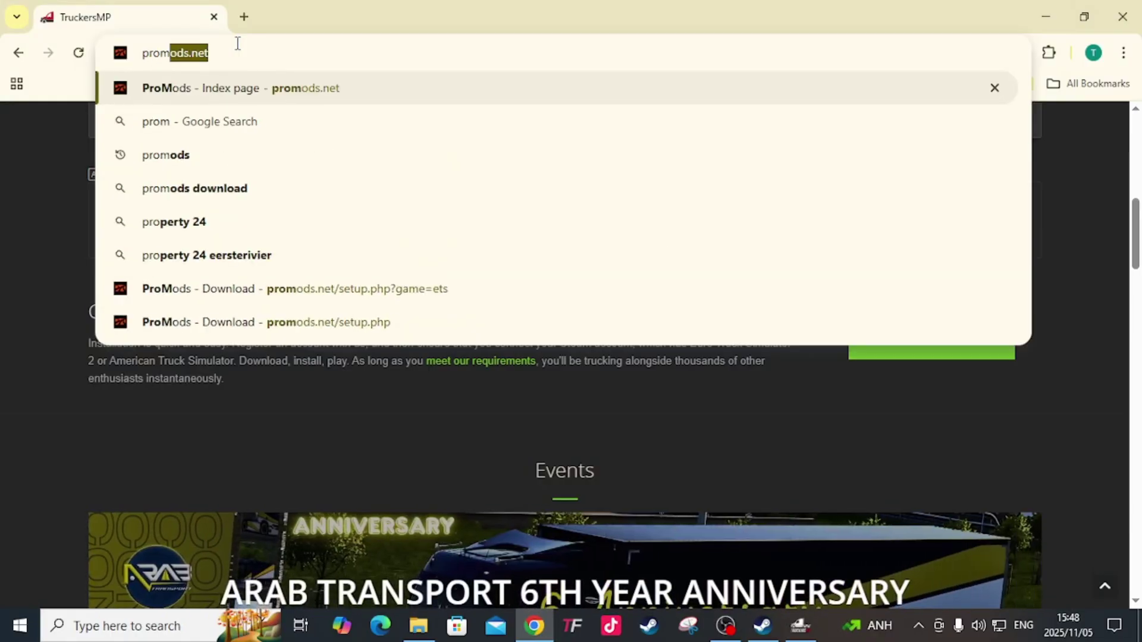
{"action": "type", "text": "ods"}
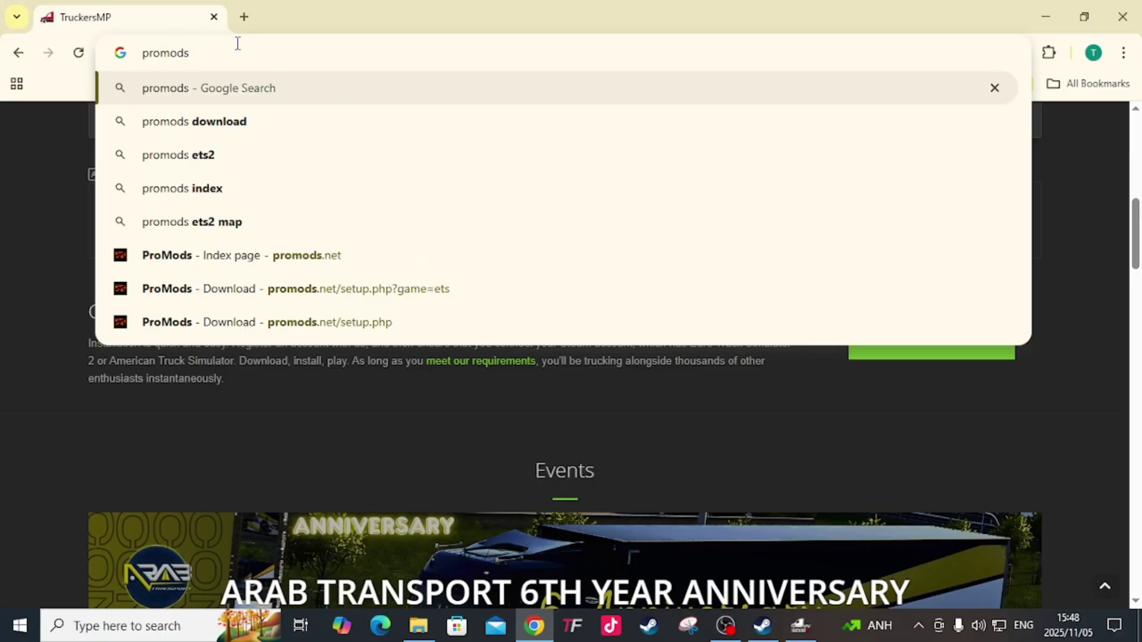
{"action": "key", "text": "Return"}
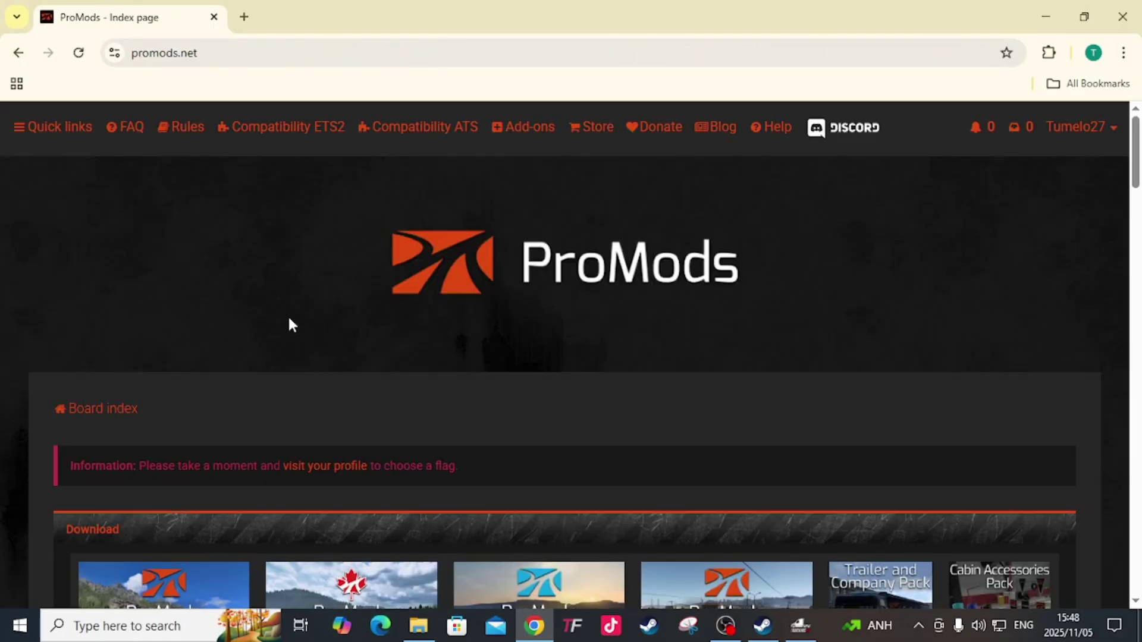
Open the ETS2 Compatibility page, listing ProMods v2.76 for ETS2 v1.56.
{"action": "scroll", "coordinate": [289, 324], "scroll_direction": "down", "scroll_amount": 8}
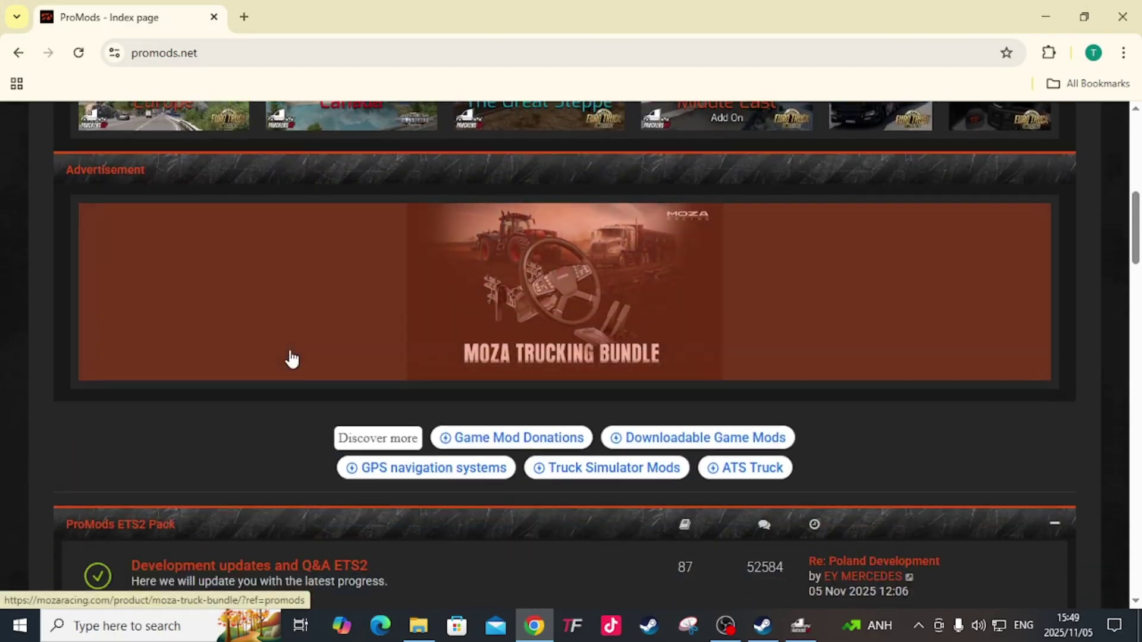
{"action": "scroll", "coordinate": [291, 354], "scroll_direction": "up", "scroll_amount": 8}
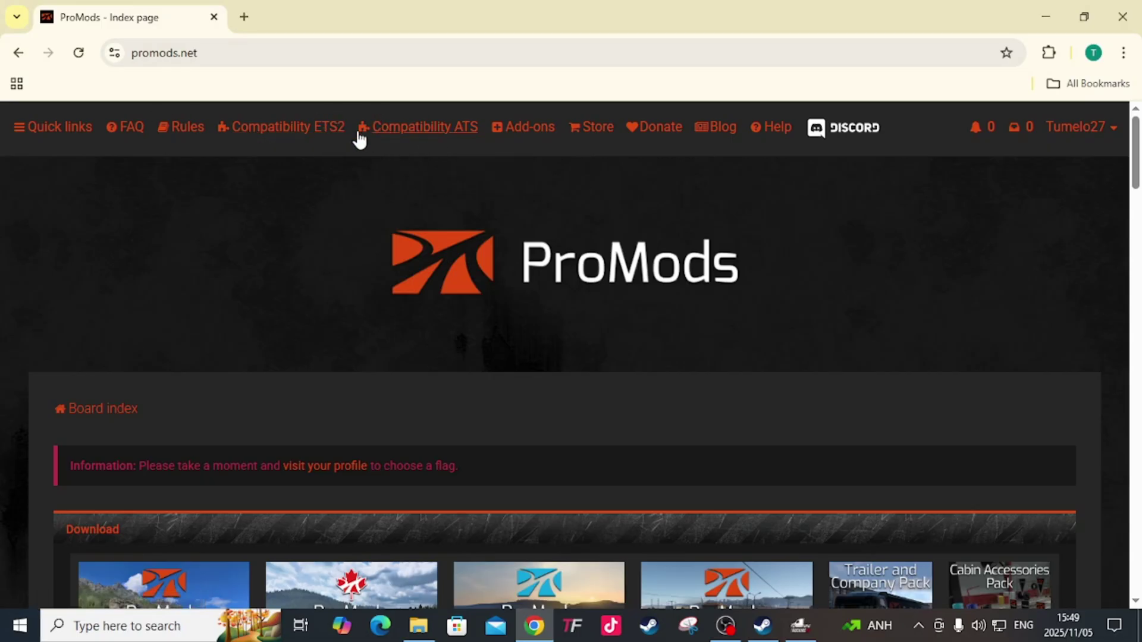
{"action": "left_click", "coordinate": [303, 137]}
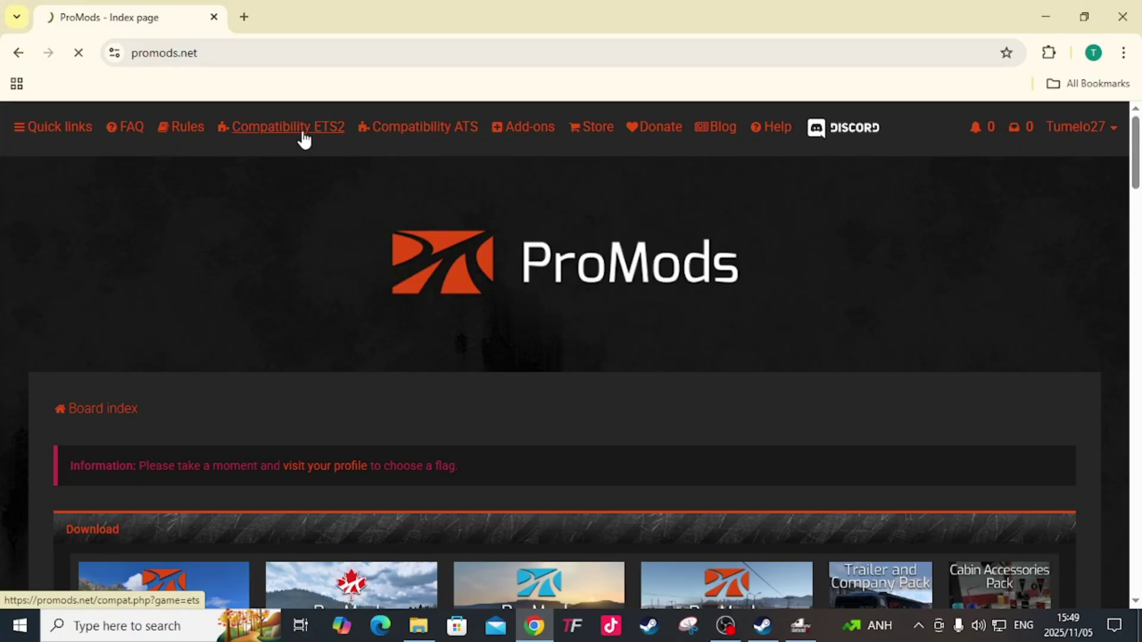
{"action": "scroll", "coordinate": [342, 322], "scroll_direction": "down", "scroll_amount": 5}
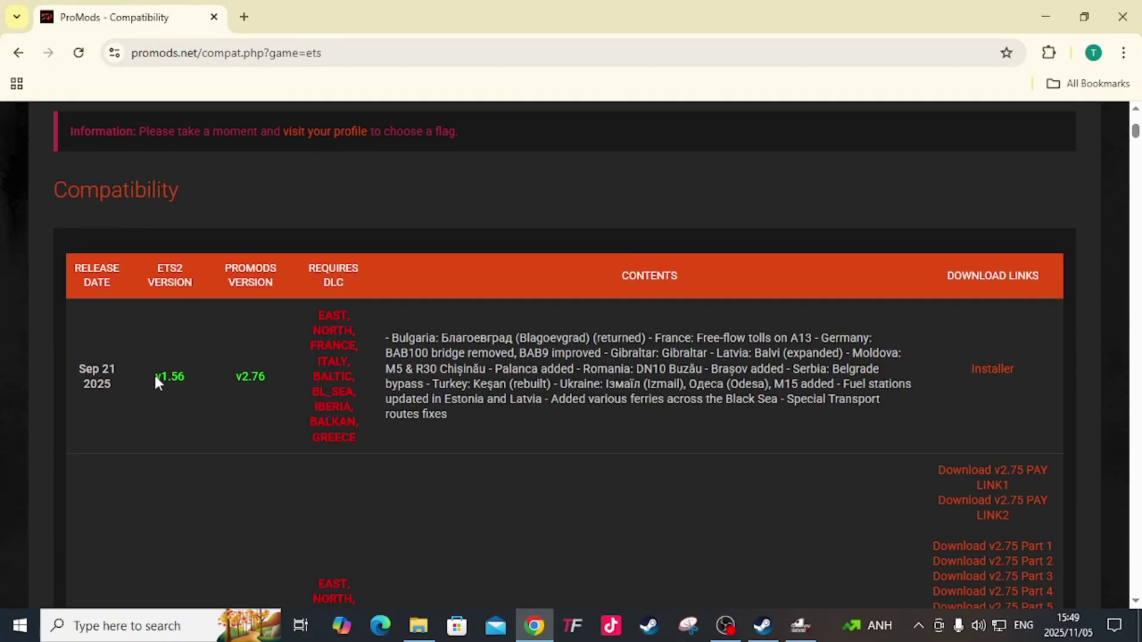
{"action": "left_click_drag", "start_coordinate": [116, 387], "coordinate": [52, 368]}
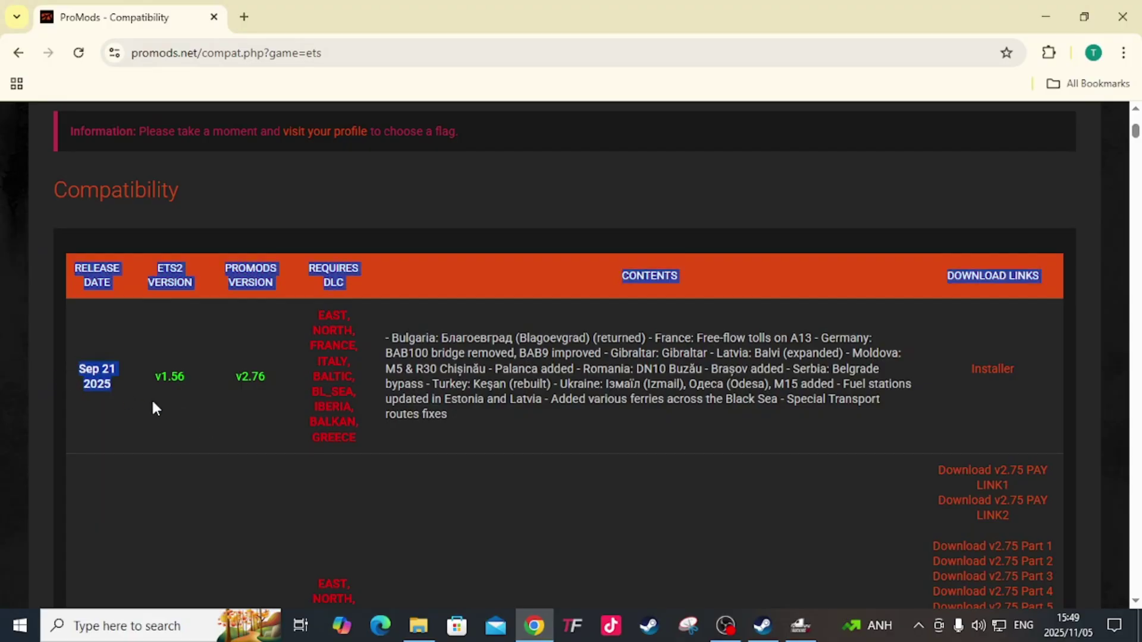
{"action": "left_click", "coordinate": [150, 380]}
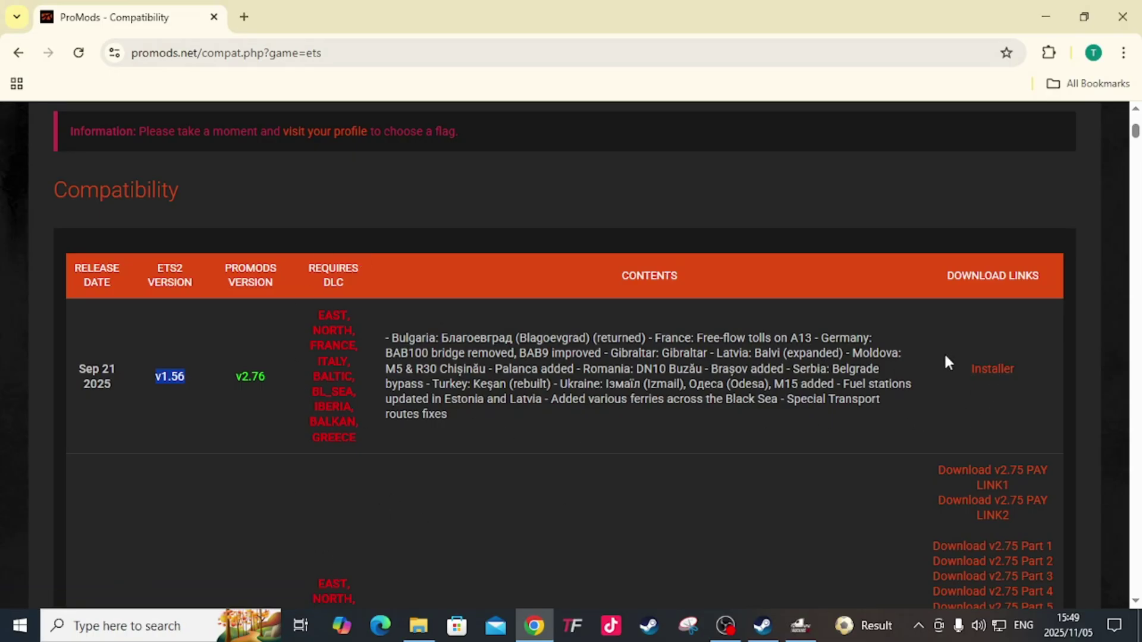
Open the ProMods 2.76 installer guide at step 1 of 4 in a new tab, then File Explorer.
{"action": "left_click", "coordinate": [997, 368]}
{"action": "scroll", "coordinate": [402, 321], "scroll_direction": "down", "scroll_amount": 5}
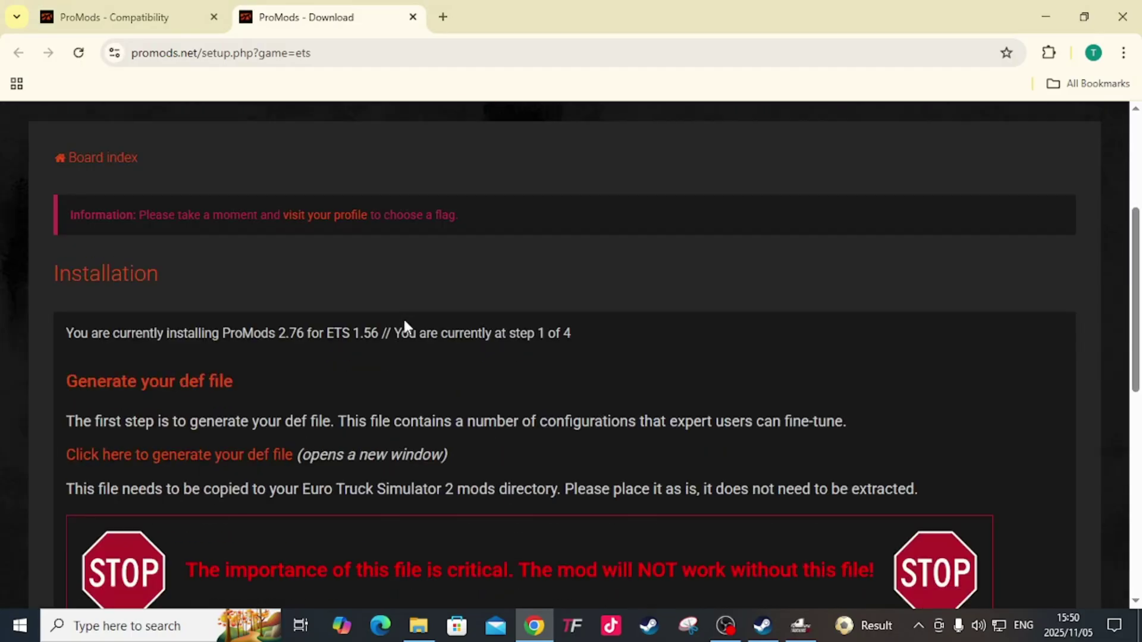
{"action": "scroll", "coordinate": [400, 331], "scroll_direction": "down", "scroll_amount": 1}
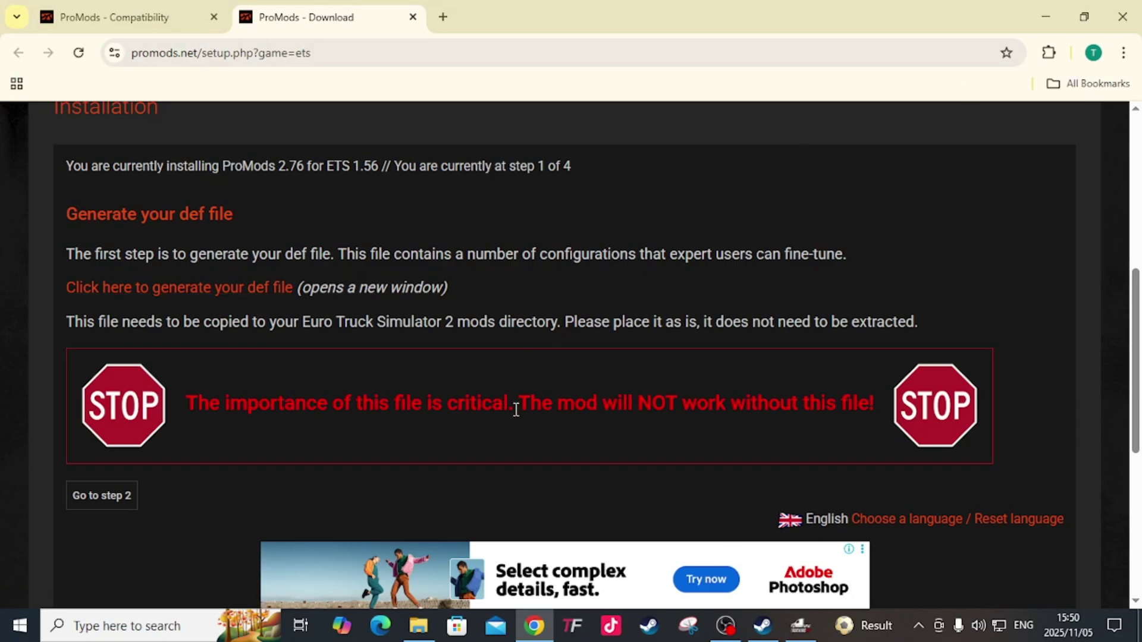
{"action": "left_click", "coordinate": [419, 626]}
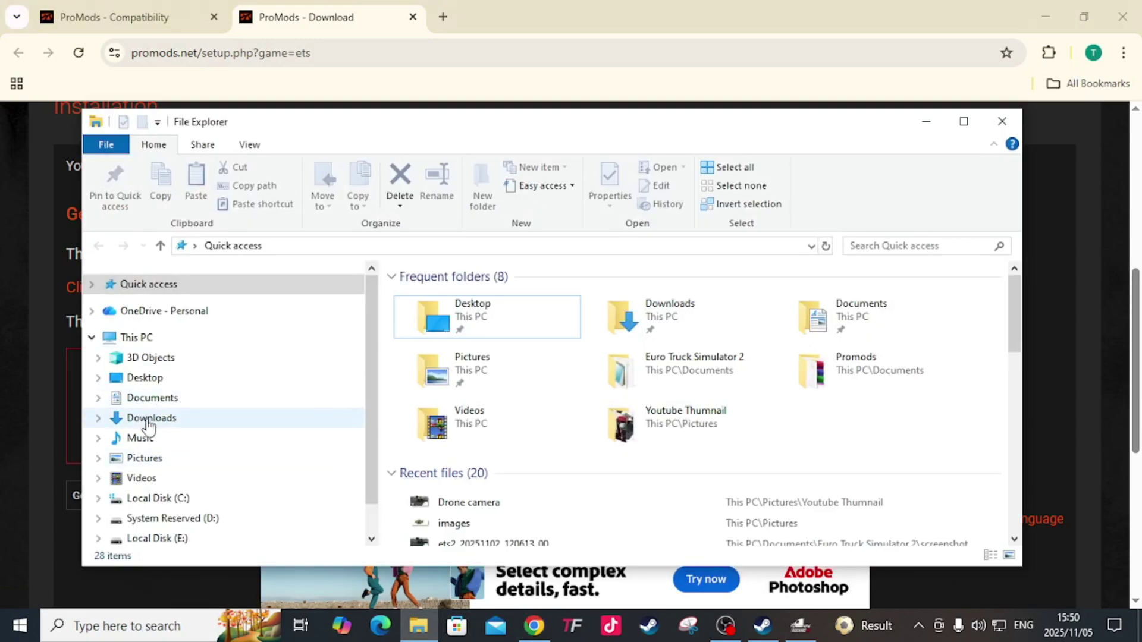
Open Documents > Promods, select promods-def-v276.scs, and return to the installer page.
{"action": "left_click", "coordinate": [162, 399]}
{"action": "scroll", "coordinate": [452, 476], "scroll_direction": "down", "scroll_amount": 1}
{"action": "scroll", "coordinate": [440, 417], "scroll_direction": "up", "scroll_amount": 1}
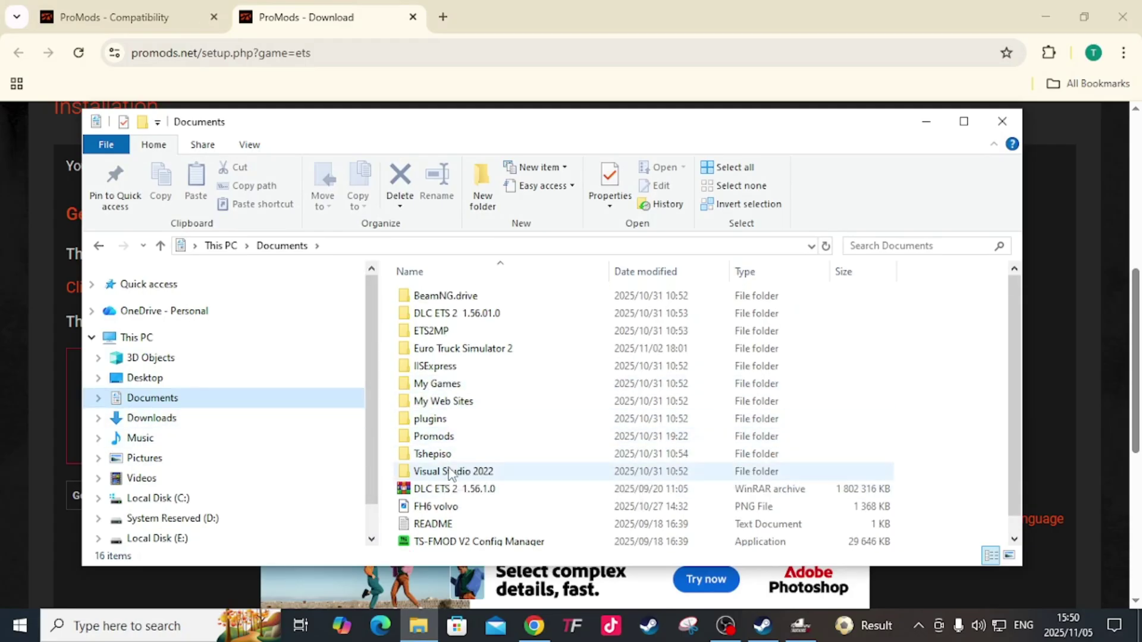
{"action": "double_click", "coordinate": [443, 440]}
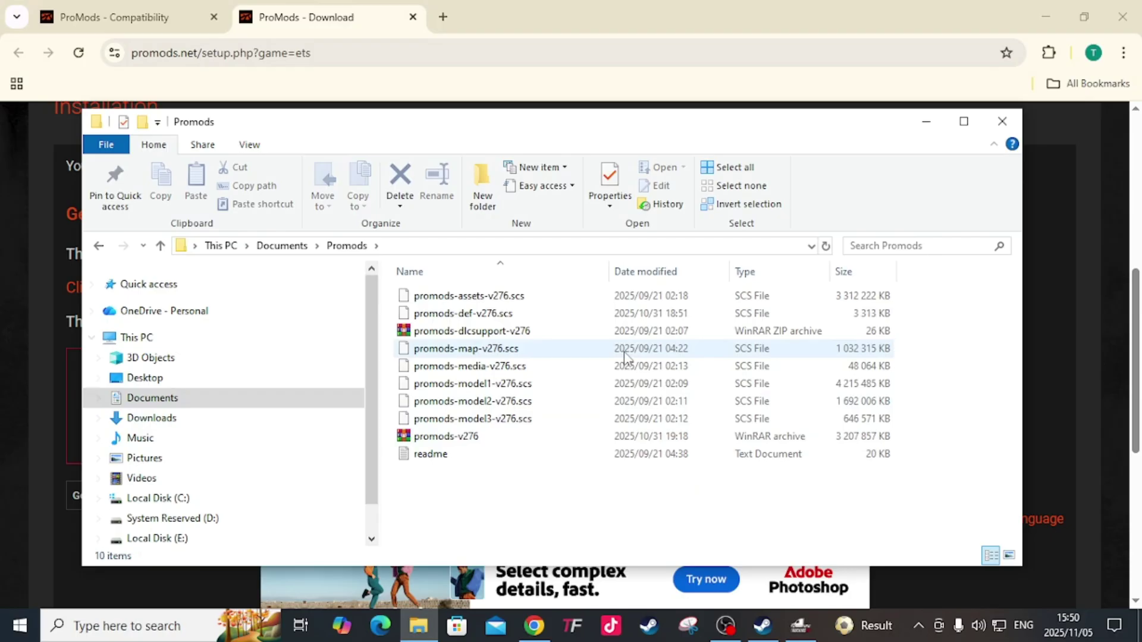
{"action": "left_click", "coordinate": [490, 320]}
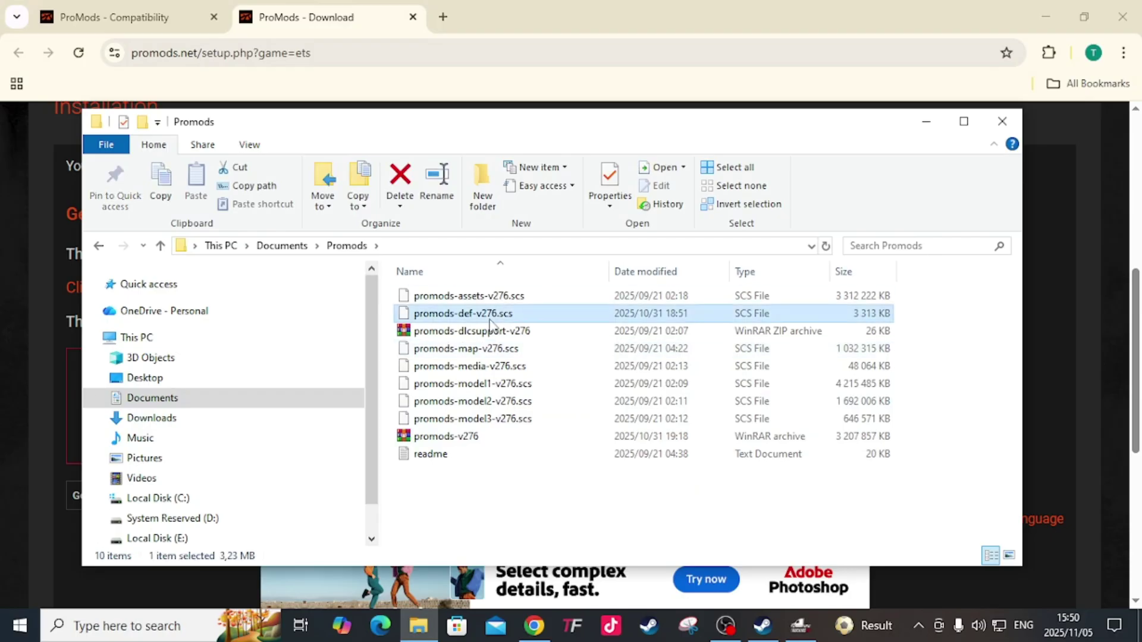
{"action": "left_click", "coordinate": [1112, 238]}
Advance the ProMods 2.76 installation guide to step 2 of 4.
{"action": "scroll", "coordinate": [583, 288], "scroll_direction": "down", "scroll_amount": 3}
{"action": "scroll", "coordinate": [633, 298], "scroll_direction": "up", "scroll_amount": 3}
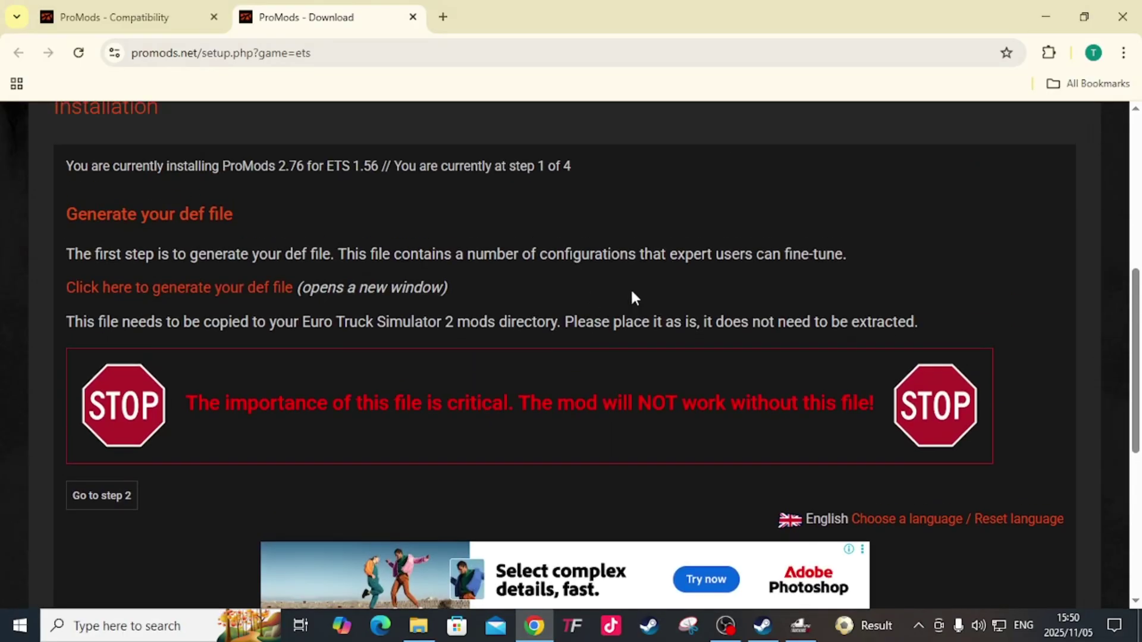
{"action": "scroll", "coordinate": [684, 222], "scroll_direction": "up", "scroll_amount": 1}
{"action": "scroll", "coordinate": [740, 357], "scroll_direction": "down", "scroll_amount": 1}
{"action": "left_click", "coordinate": [101, 496]}
Scroll through the Premium (€1, one file) and free Standard (13 files) download options.
{"action": "scroll", "coordinate": [137, 380], "scroll_direction": "down", "scroll_amount": 5}
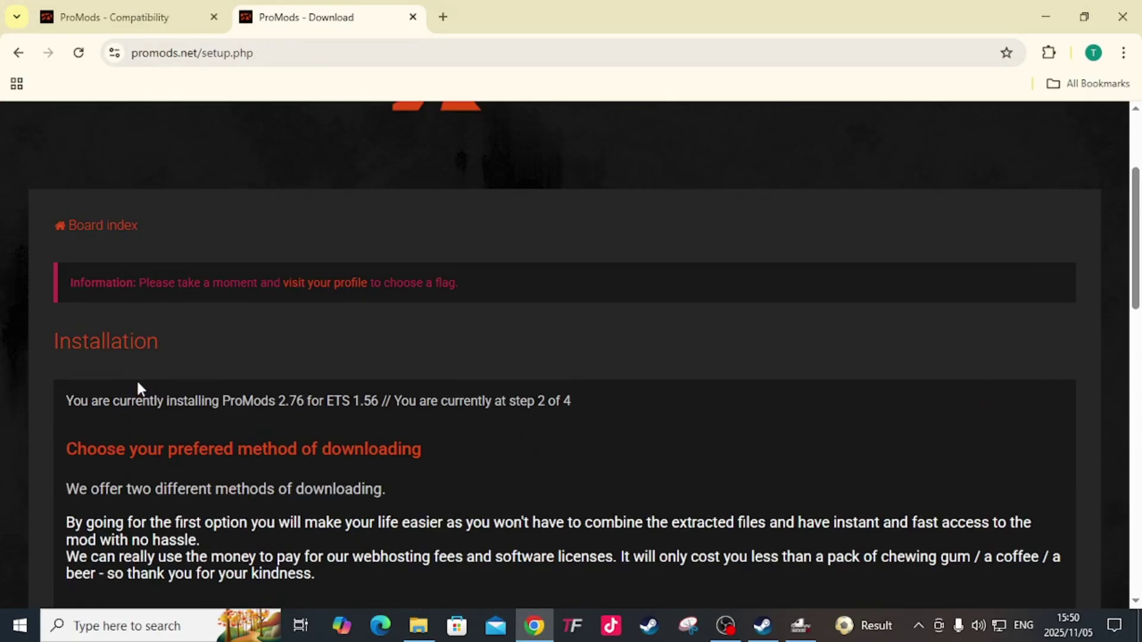
{"action": "scroll", "coordinate": [142, 381], "scroll_direction": "down", "scroll_amount": 4}
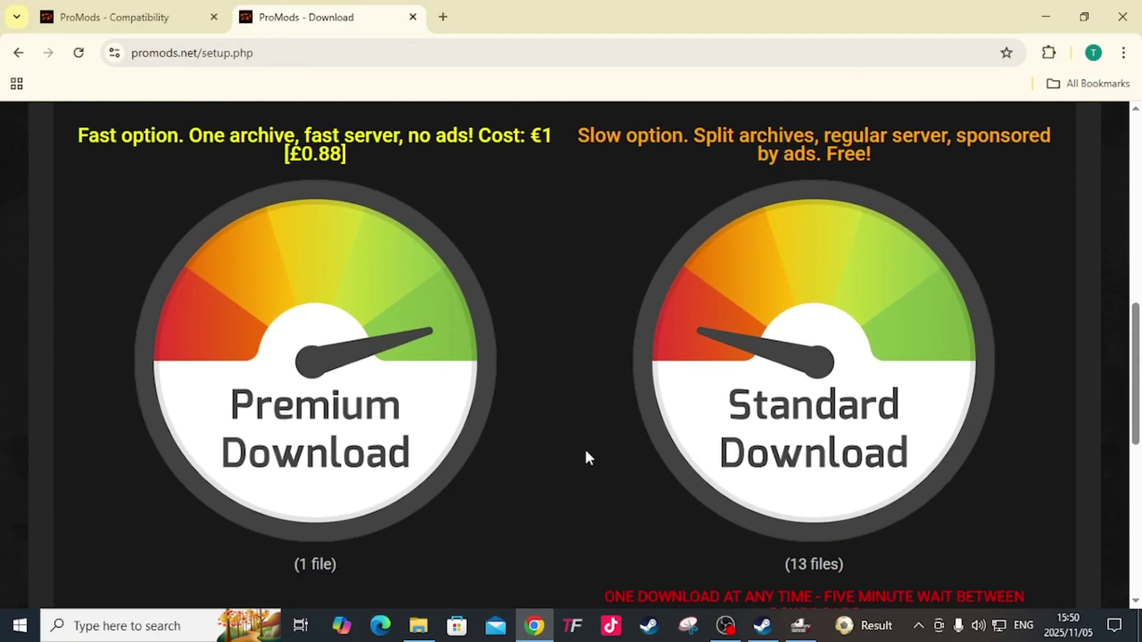
{"action": "scroll", "coordinate": [384, 452], "scroll_direction": "down", "scroll_amount": 1}
{"action": "scroll", "coordinate": [387, 428], "scroll_direction": "up", "scroll_amount": 1}
{"action": "scroll", "coordinate": [284, 455], "scroll_direction": "down", "scroll_amount": 1}
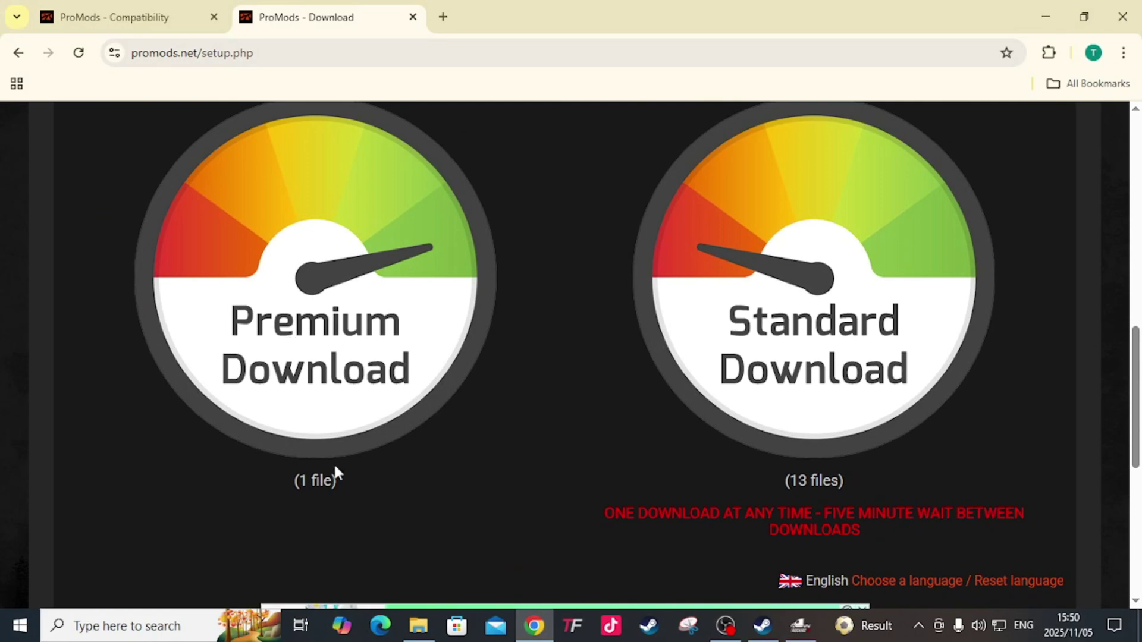
{"action": "scroll", "coordinate": [335, 473], "scroll_direction": "up", "scroll_amount": 3}
{"action": "scroll", "coordinate": [316, 413], "scroll_direction": "down", "scroll_amount": 1}
{"action": "scroll", "coordinate": [306, 433], "scroll_direction": "up", "scroll_amount": 1}
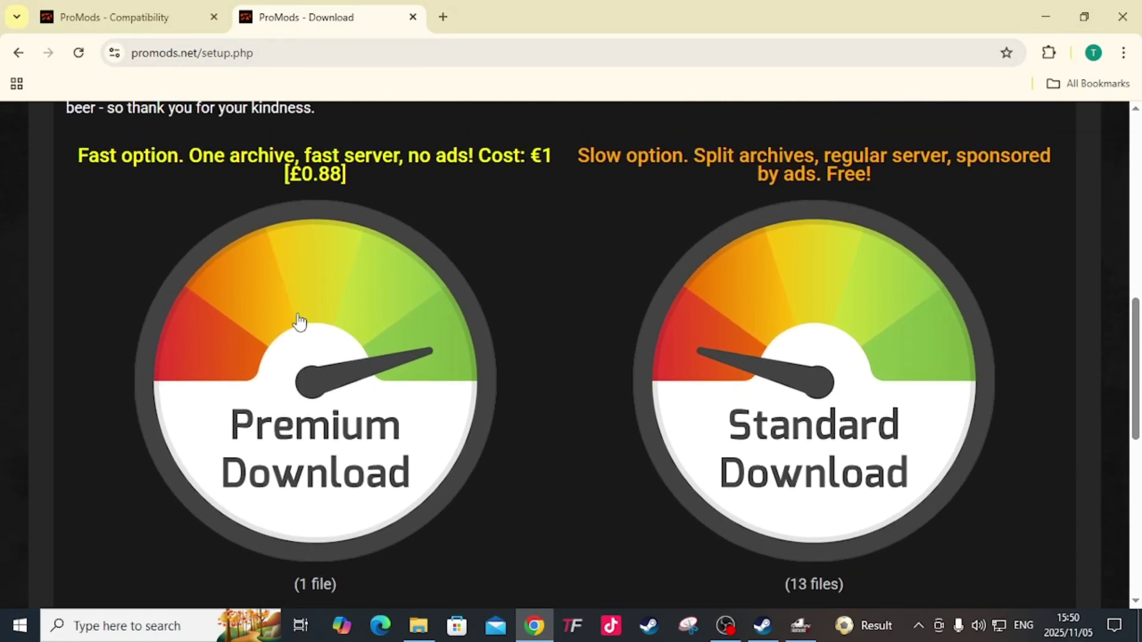
{"action": "scroll", "coordinate": [299, 322], "scroll_direction": "up", "scroll_amount": 1}
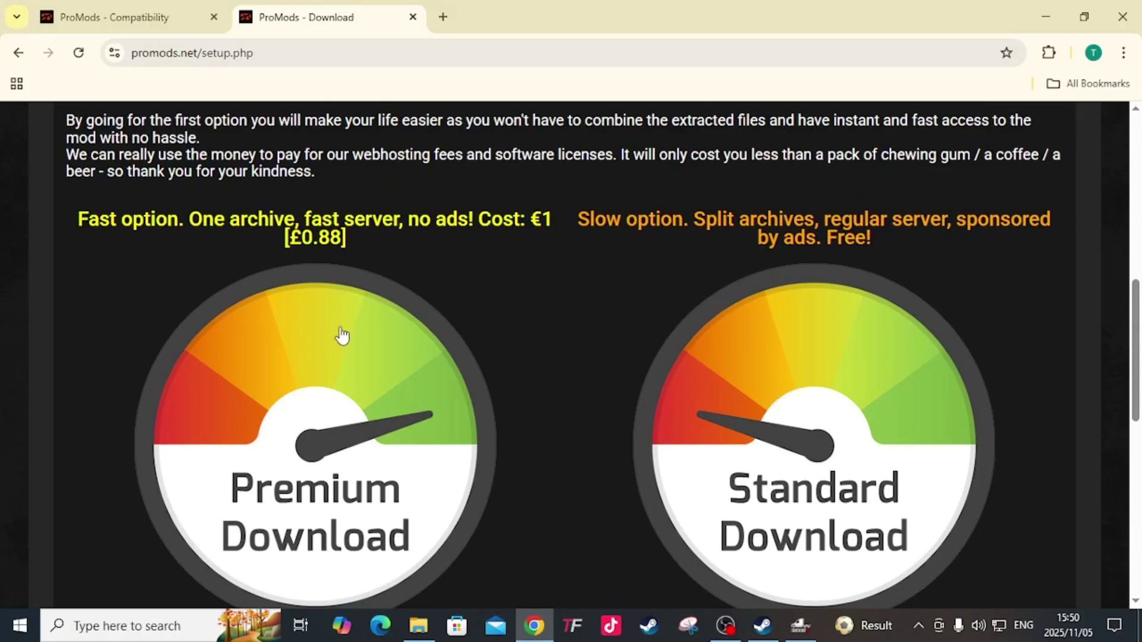
{"action": "scroll", "coordinate": [327, 426], "scroll_direction": "down", "scroll_amount": 1}
{"action": "scroll", "coordinate": [316, 400], "scroll_direction": "up", "scroll_amount": 1}
{"action": "scroll", "coordinate": [732, 473], "scroll_direction": "down", "scroll_amount": 1}
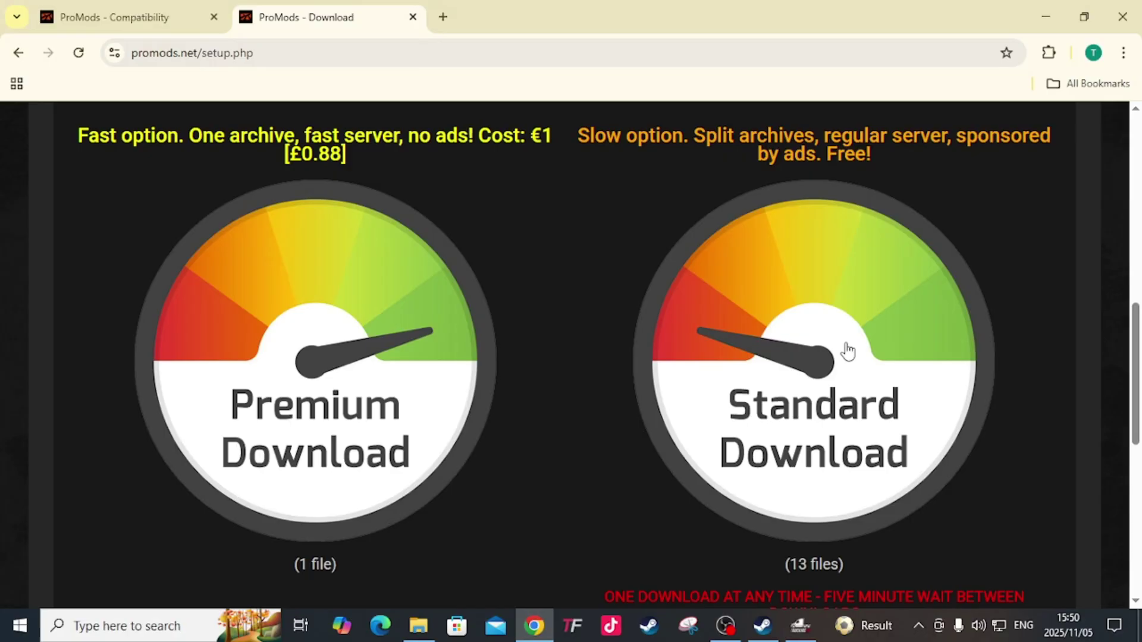
{"action": "scroll", "coordinate": [844, 354], "scroll_direction": "down", "scroll_amount": 1}
Choose Standard Download and highlight the '8 SCS files' note beside the 2.76 Multipack archive list.
{"action": "left_click", "coordinate": [821, 296]}
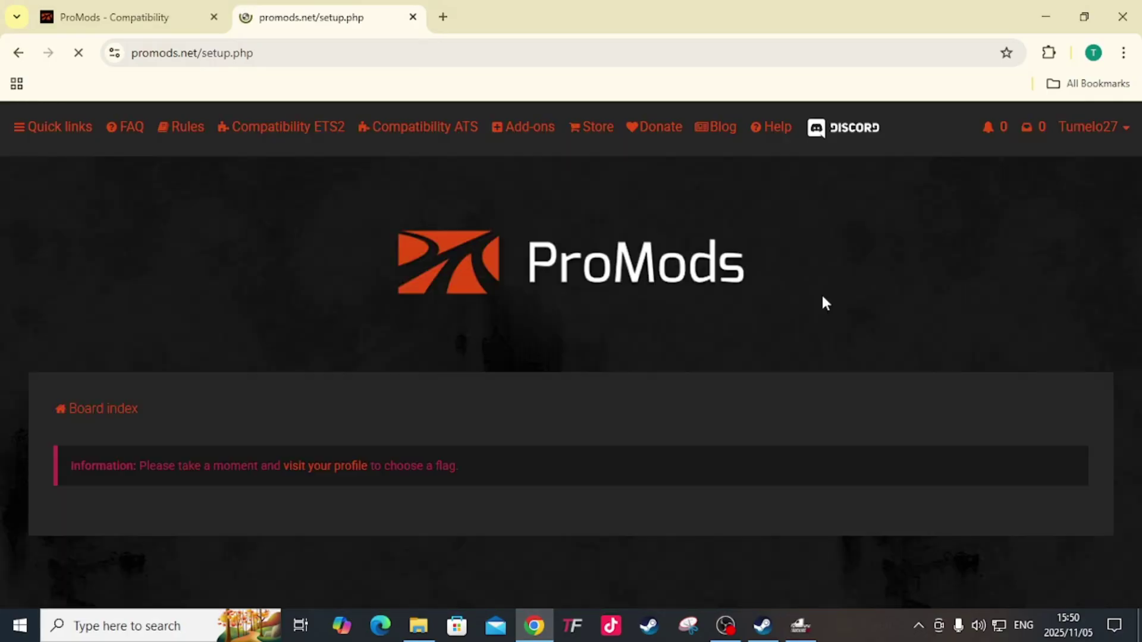
{"action": "scroll", "coordinate": [531, 252], "scroll_direction": "down", "scroll_amount": 8}
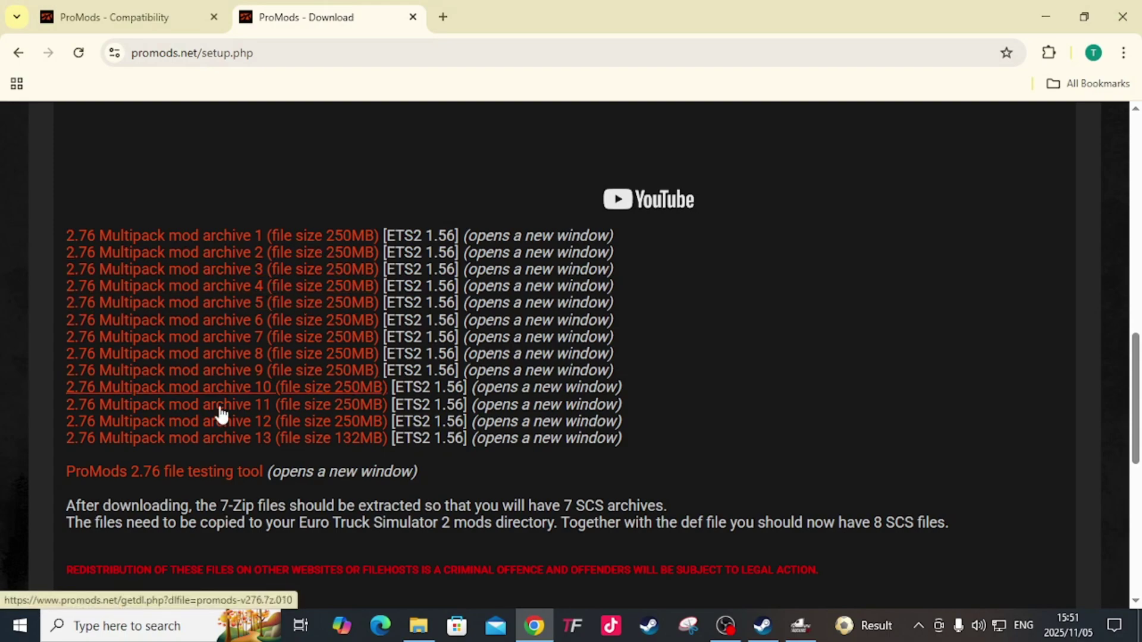
{"action": "scroll", "coordinate": [322, 401], "scroll_direction": "up", "scroll_amount": 2}
{"action": "scroll", "coordinate": [321, 404], "scroll_direction": "up", "scroll_amount": 6}
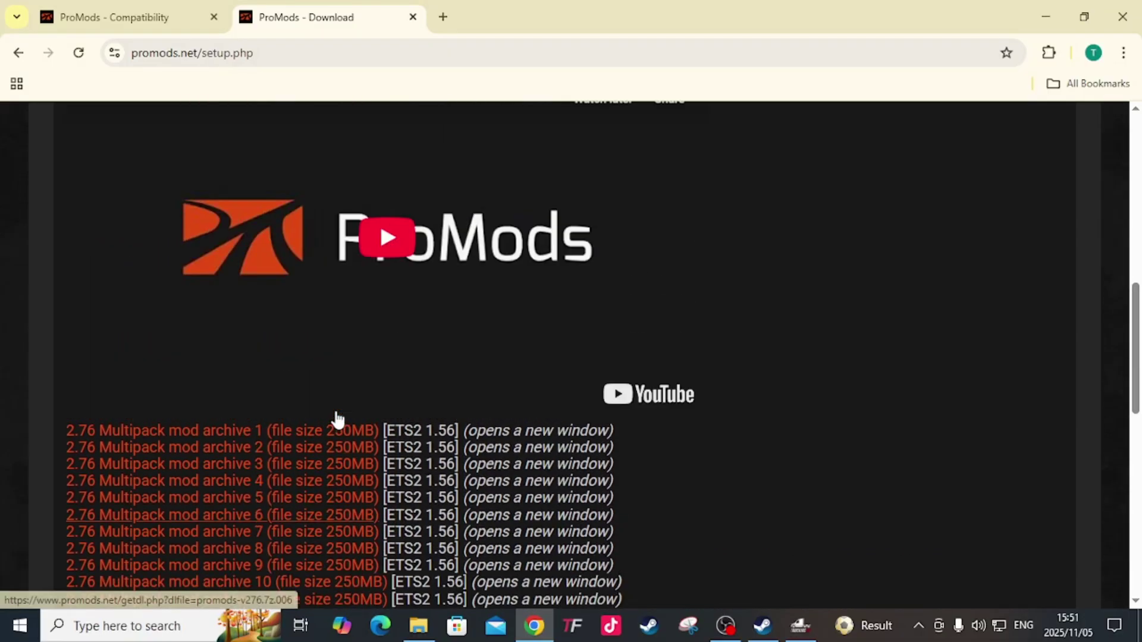
{"action": "scroll", "coordinate": [408, 291], "scroll_direction": "down", "scroll_amount": 4}
{"action": "scroll", "coordinate": [357, 314], "scroll_direction": "down", "scroll_amount": 7}
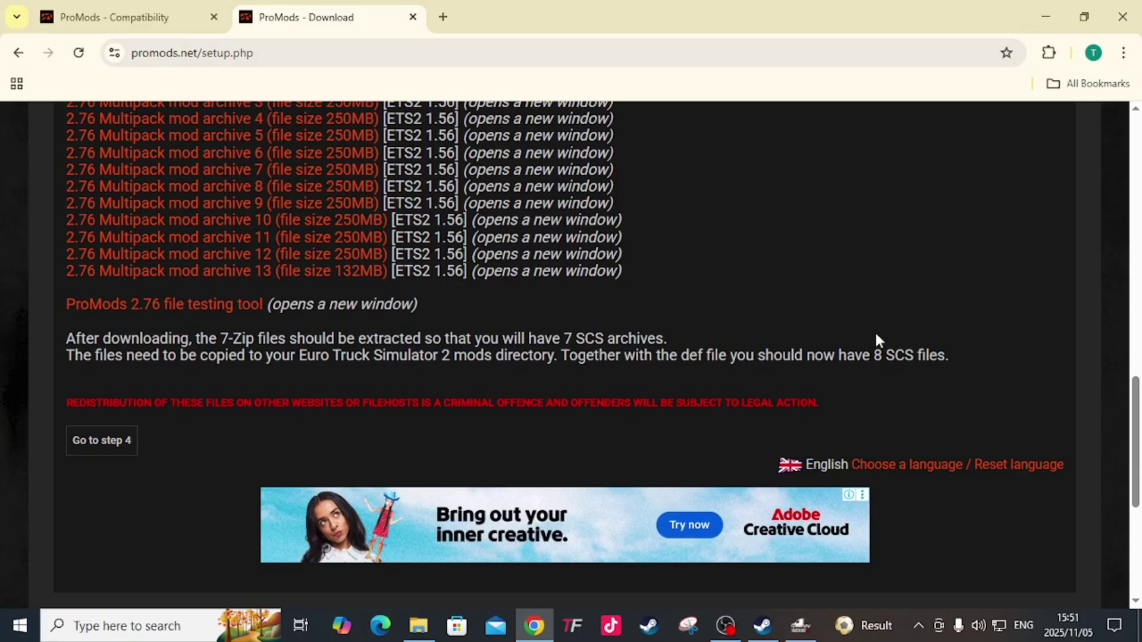
{"action": "left_click_drag", "start_coordinate": [862, 356], "coordinate": [958, 357]}
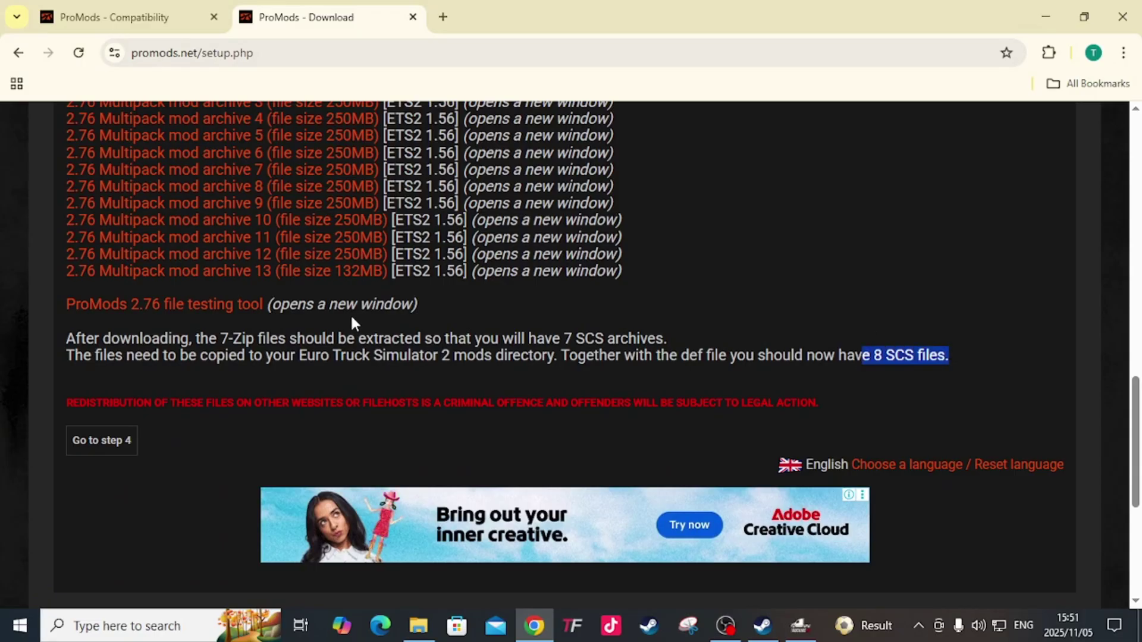
{"action": "scroll", "coordinate": [321, 357], "scroll_direction": "up", "scroll_amount": 3}
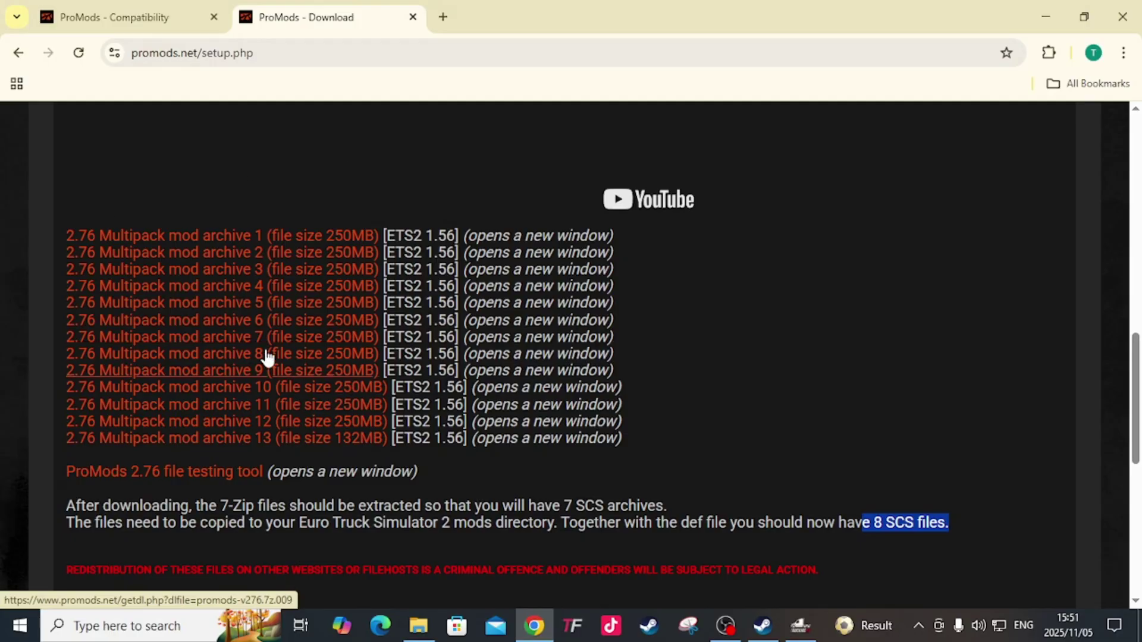
Bring the Documents\Promods folder in front and box-select its ten v276 files.
{"action": "left_click", "coordinate": [418, 626]}
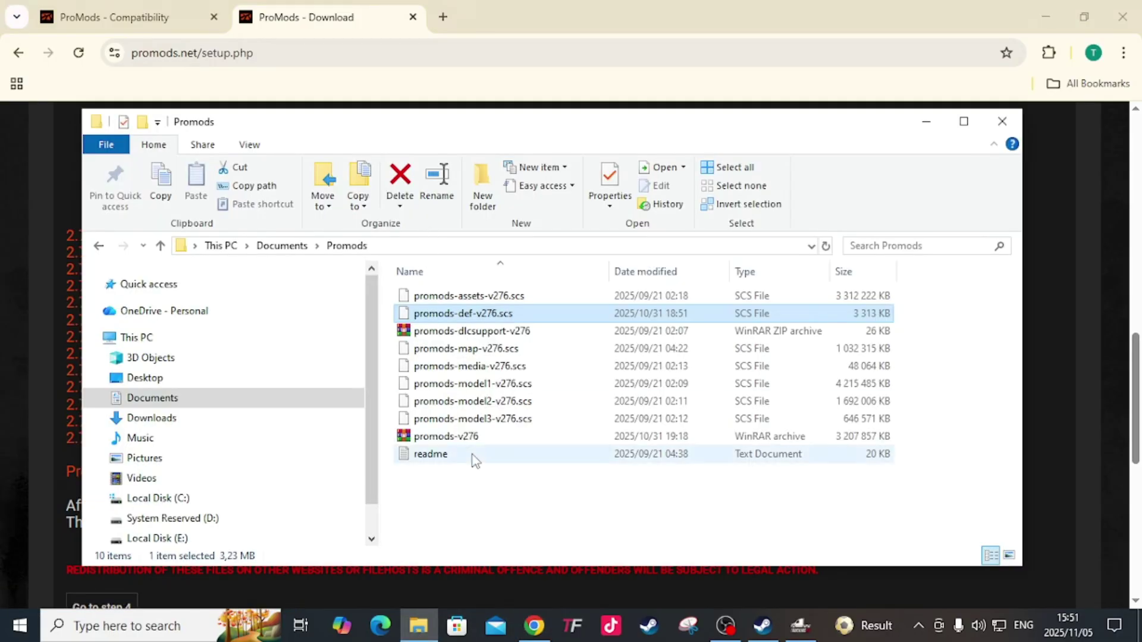
{"action": "left_click_drag", "start_coordinate": [470, 494], "coordinate": [446, 286]}
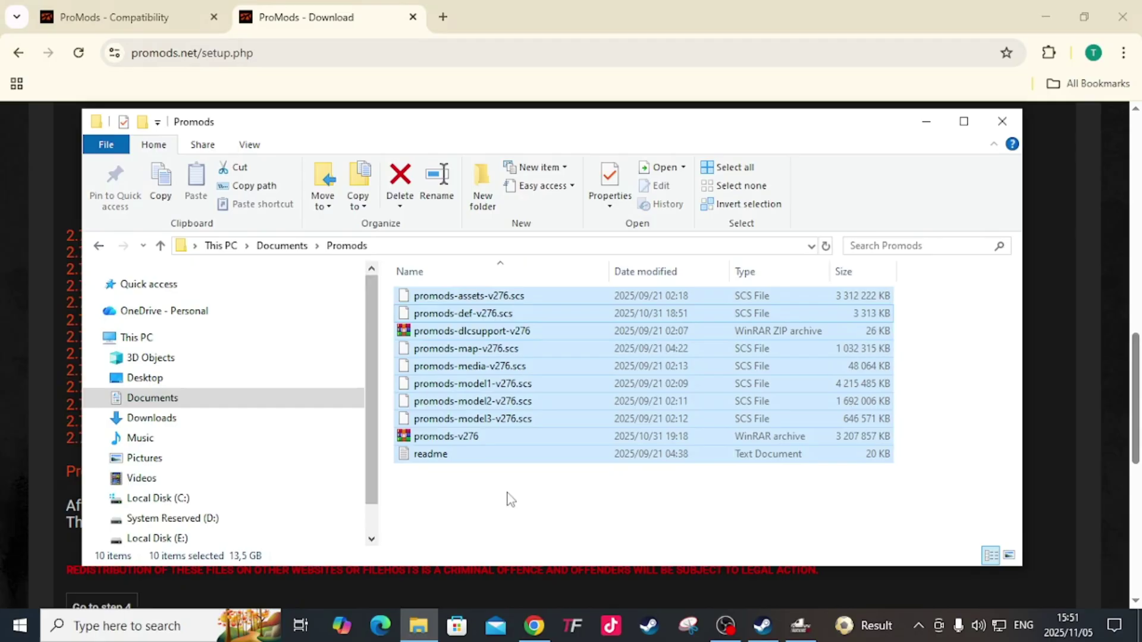
{"action": "left_click_drag", "start_coordinate": [464, 495], "coordinate": [445, 285]}
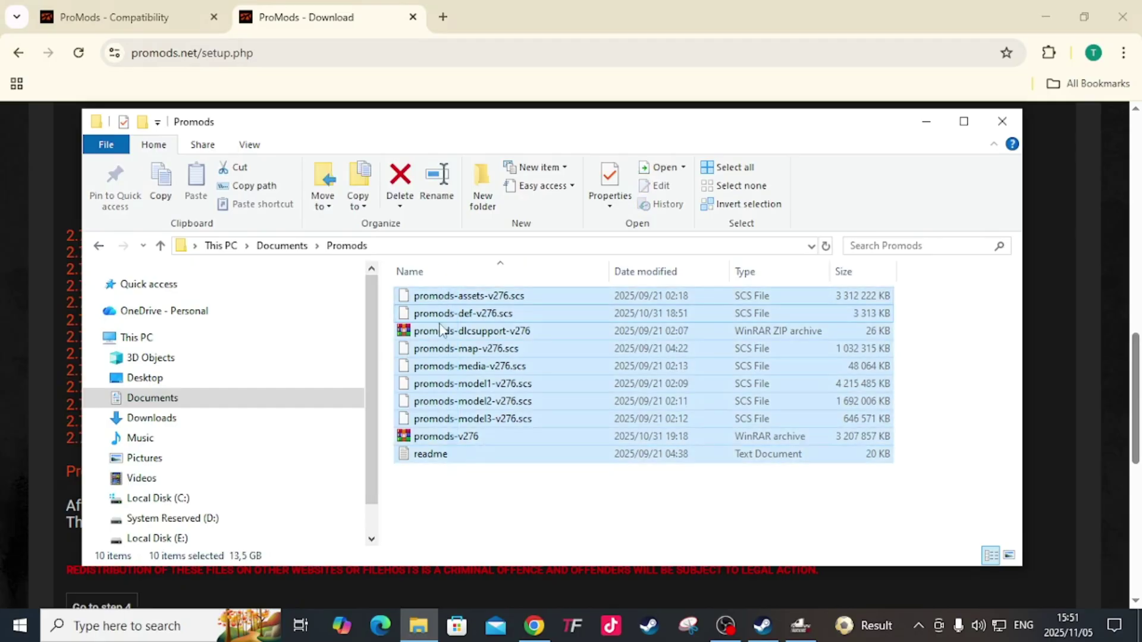
{"action": "left_click", "coordinate": [457, 484]}
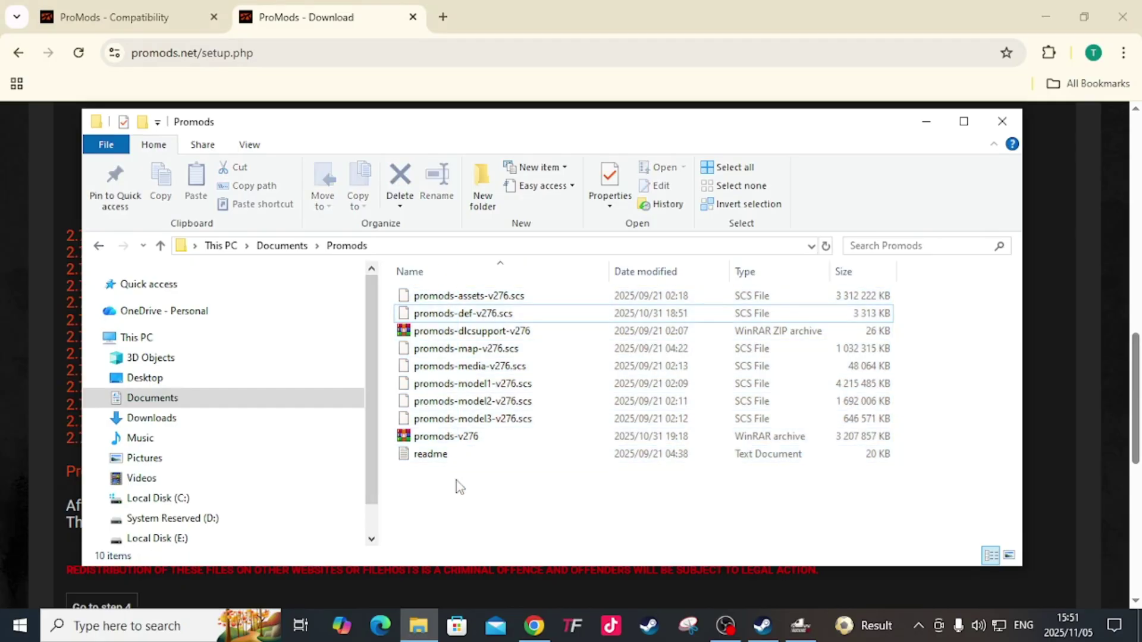
Select individual files: promods-assets, dlcsupport, map, model3 and the promods-v276 archive.
{"action": "left_click", "coordinate": [484, 295]}
{"action": "left_click", "coordinate": [473, 331]}
{"action": "left_click", "coordinate": [470, 349]}
{"action": "left_click", "coordinate": [471, 419]}
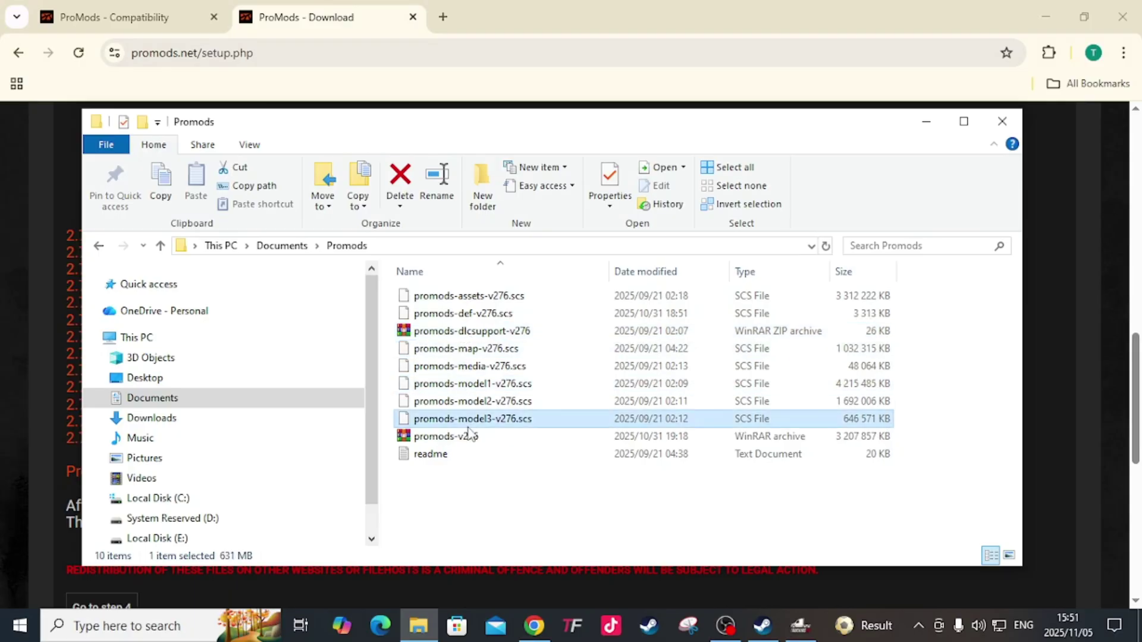
{"action": "left_click", "coordinate": [470, 348]}
{"action": "left_click", "coordinate": [452, 331]}
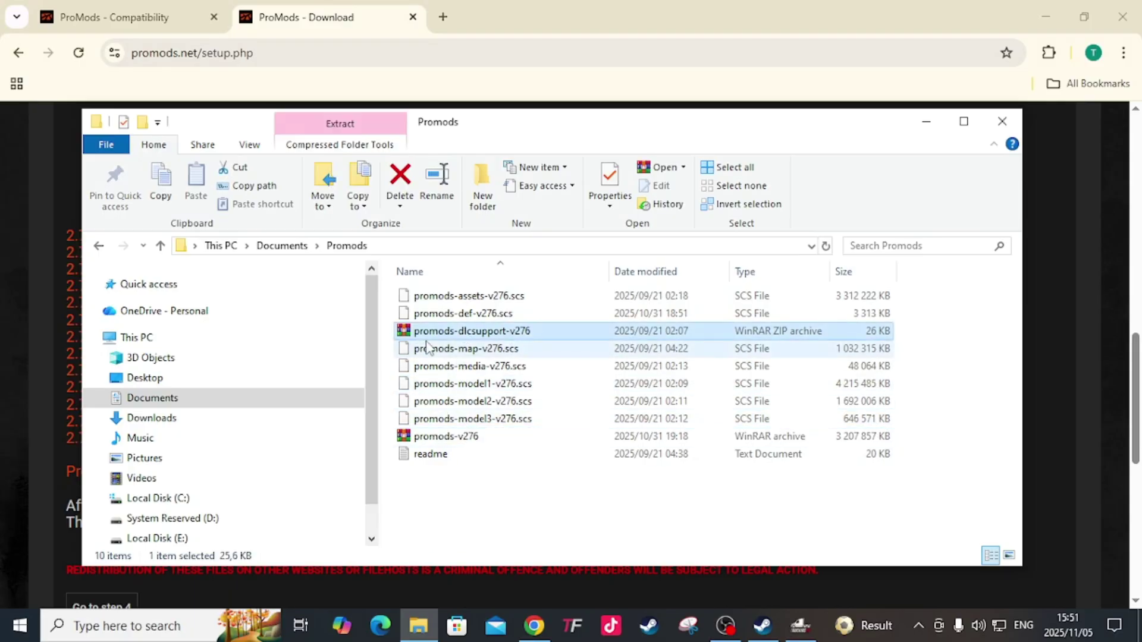
{"action": "left_click", "coordinate": [473, 439]}
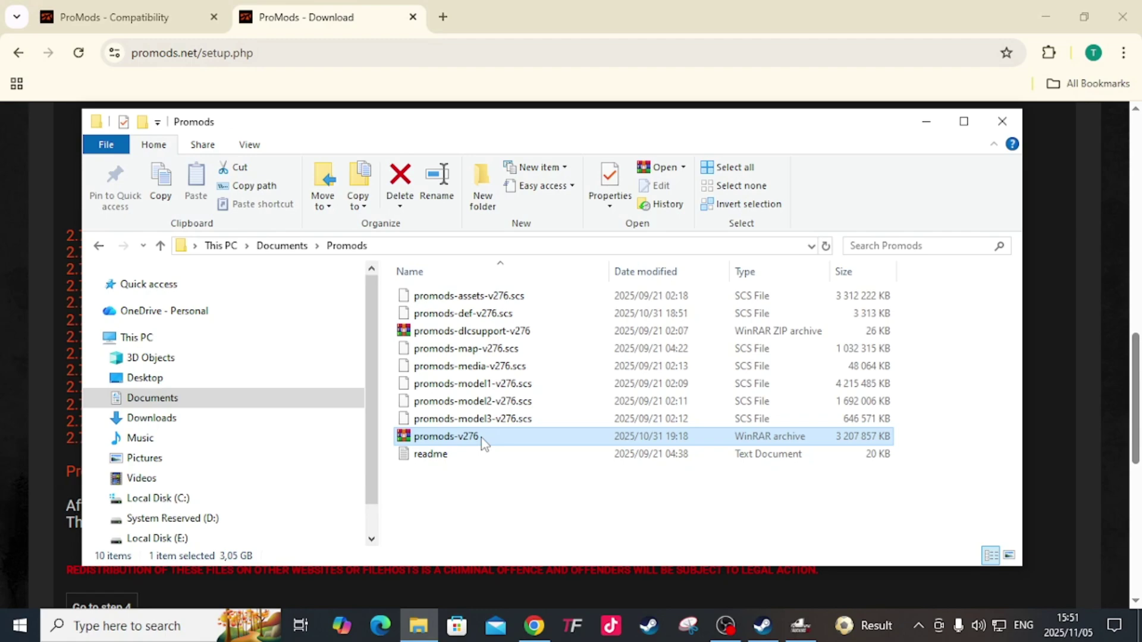
{"action": "left_click", "coordinate": [485, 331]}
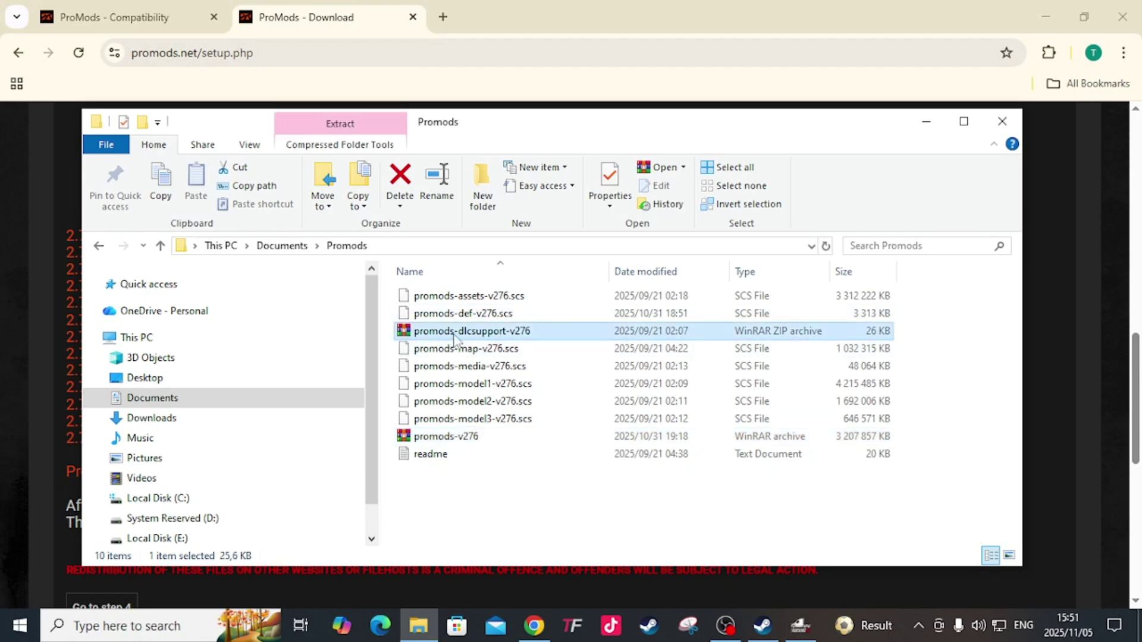
{"action": "left_click", "coordinate": [502, 436]}
{"action": "left_click", "coordinate": [481, 333]}
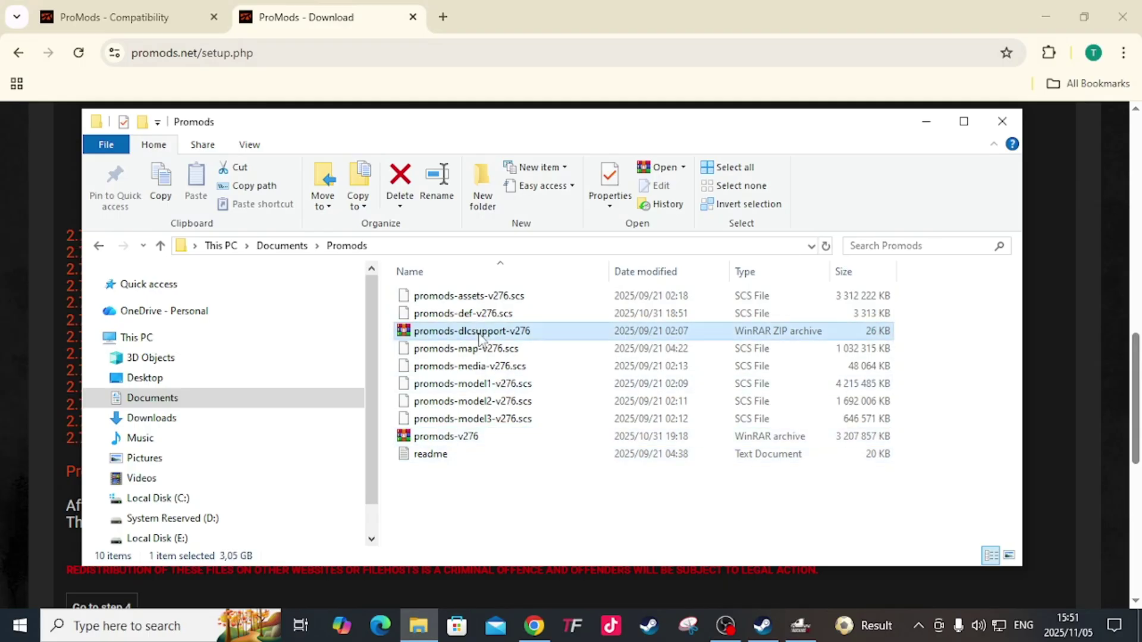
{"action": "left_click", "coordinate": [474, 442]}
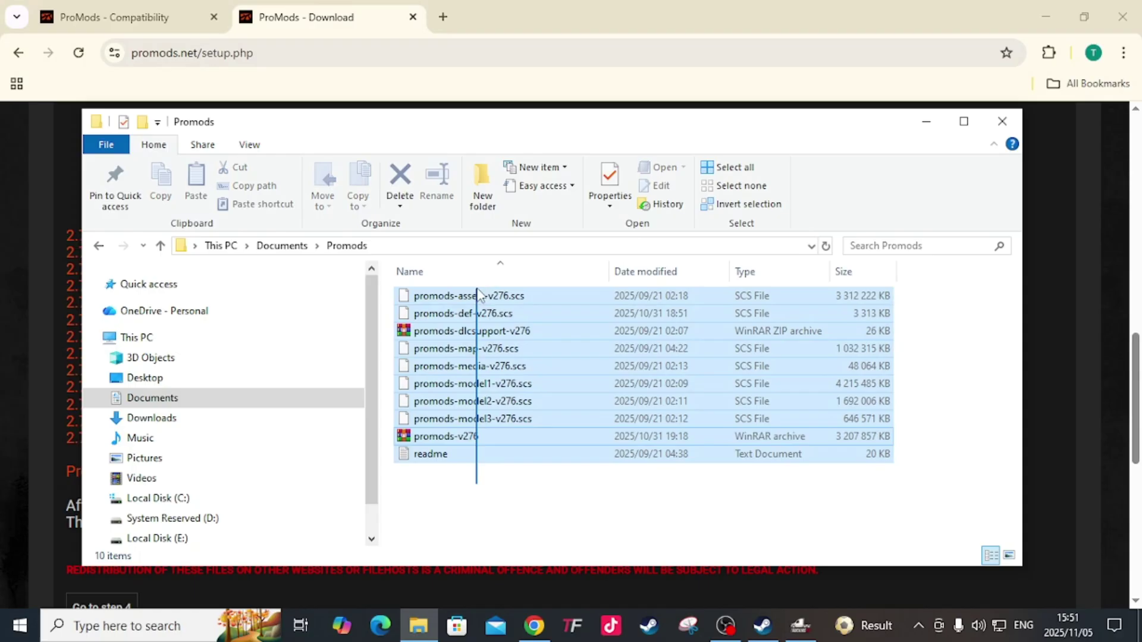
Drag a selection box over the ProMods files again, ending with readme through model2 highlighted.
{"action": "left_click_drag", "start_coordinate": [479, 294], "coordinate": [478, 291]}
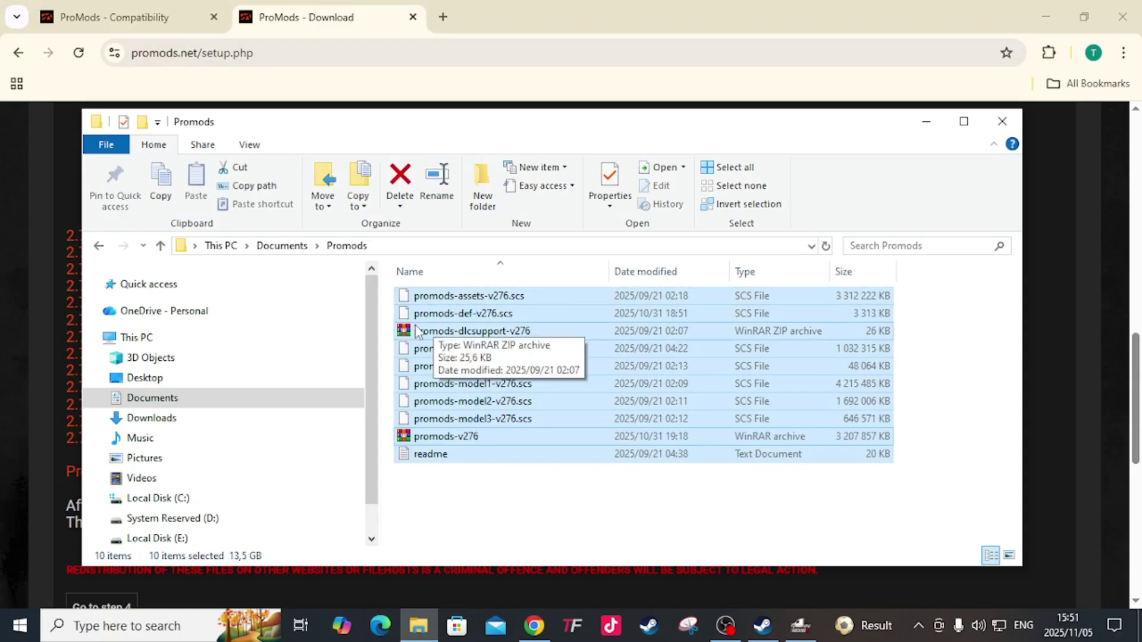
{"action": "left_click", "coordinate": [421, 502]}
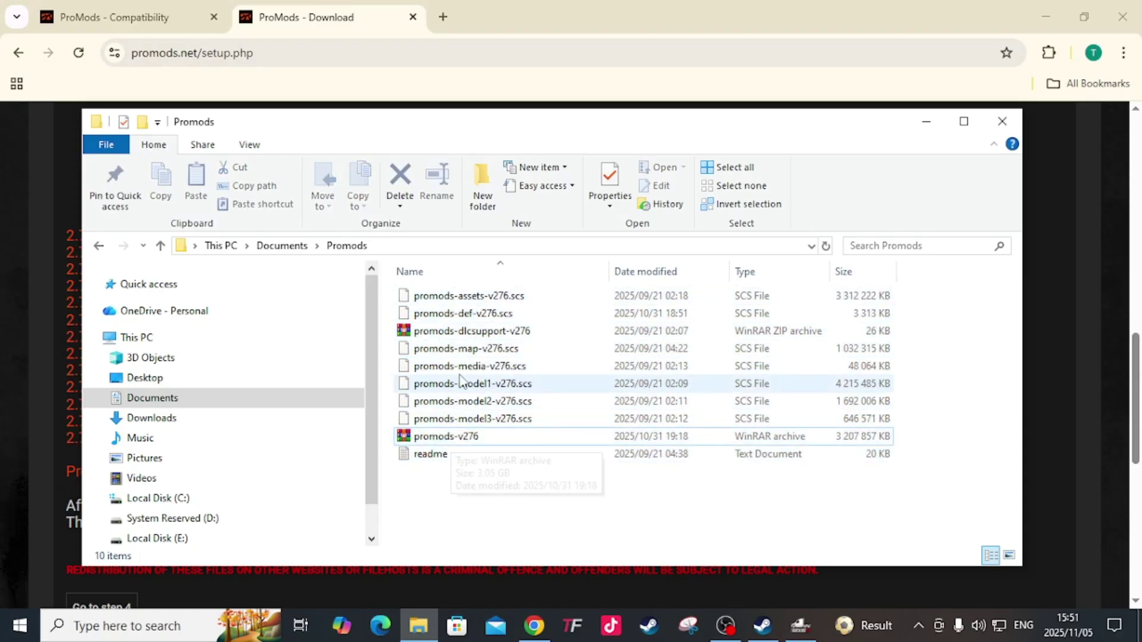
{"action": "left_click_drag", "start_coordinate": [470, 483], "coordinate": [455, 292]}
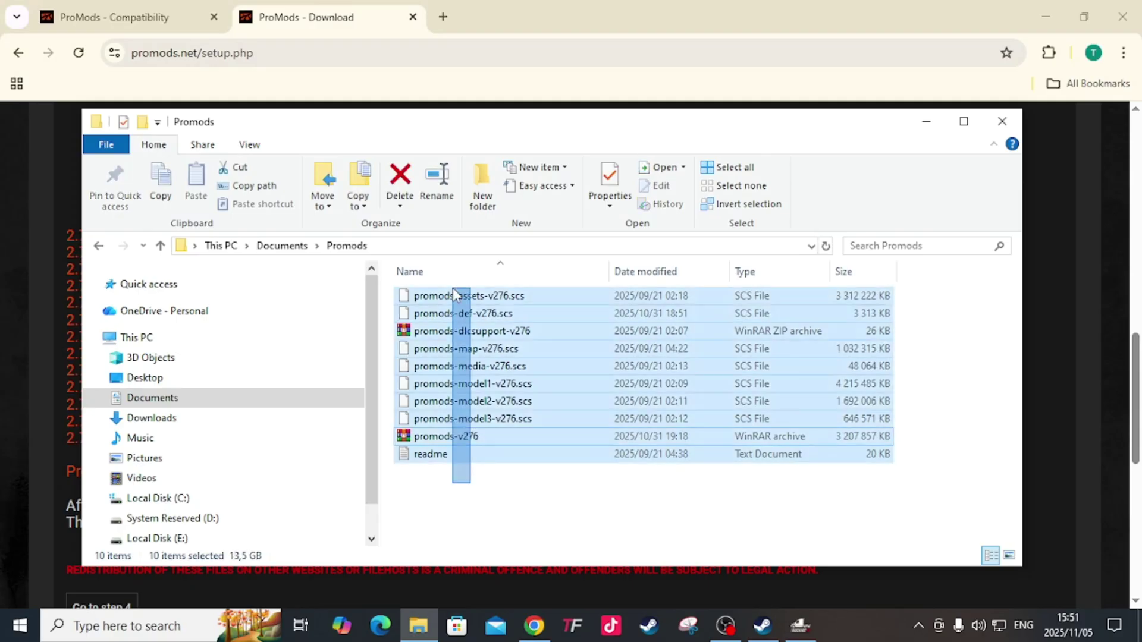
{"action": "left_click", "coordinate": [441, 479]}
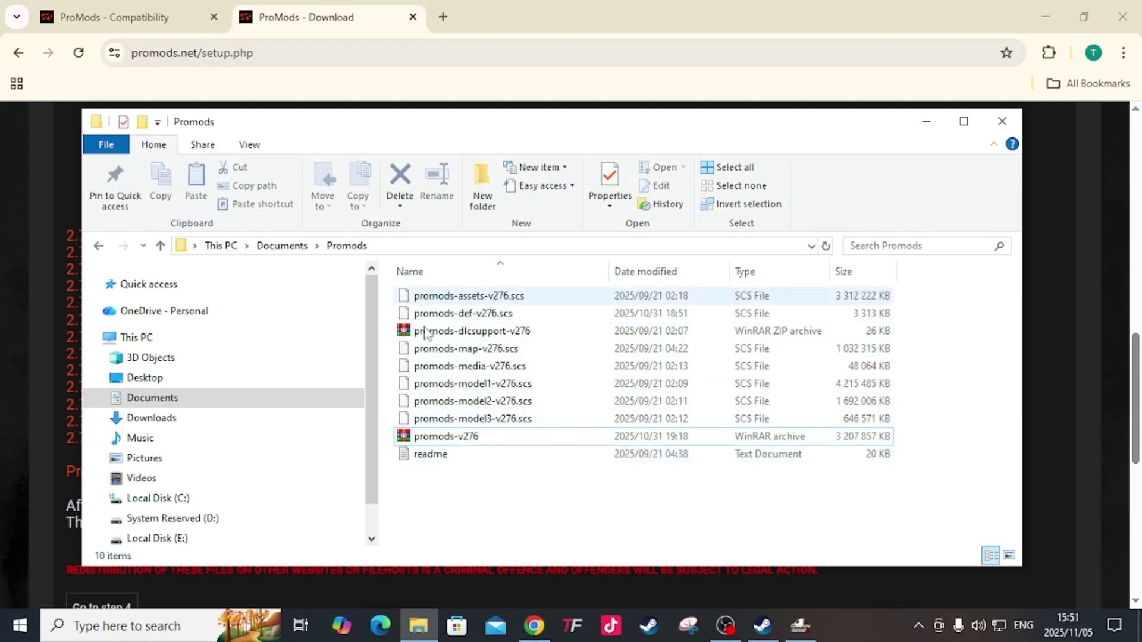
{"action": "left_click_drag", "start_coordinate": [441, 485], "coordinate": [450, 285]}
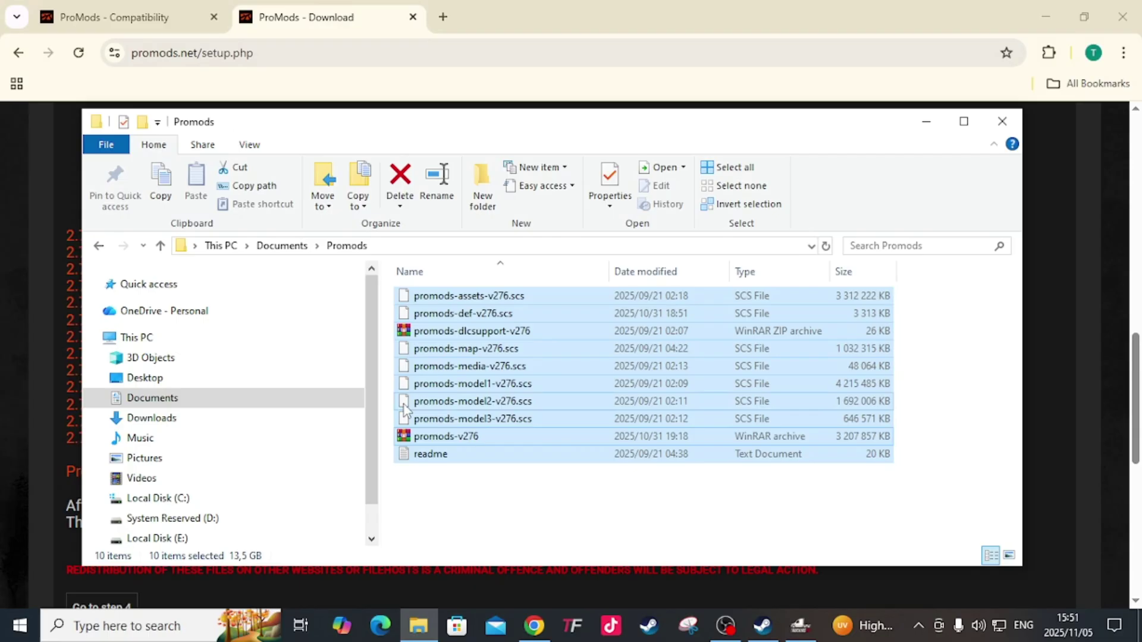
Browse to Documents > Euro Truck Simulator 2 > mod, review its files, then close Explorer.
{"action": "left_click", "coordinate": [151, 405]}
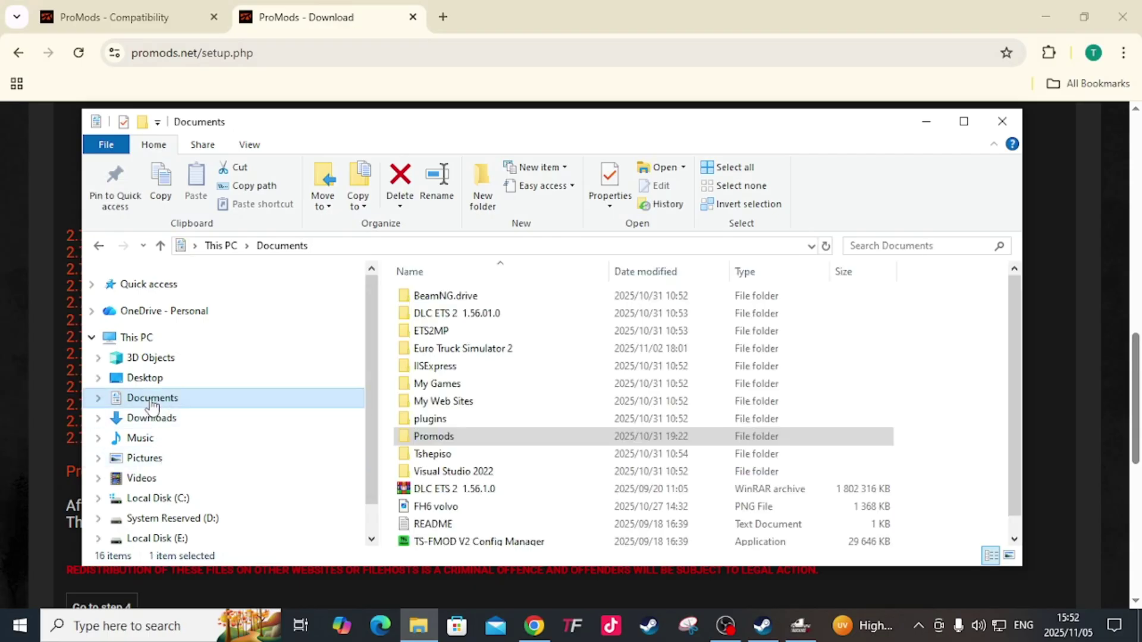
{"action": "double_click", "coordinate": [468, 350]}
{"action": "left_click", "coordinate": [426, 316]}
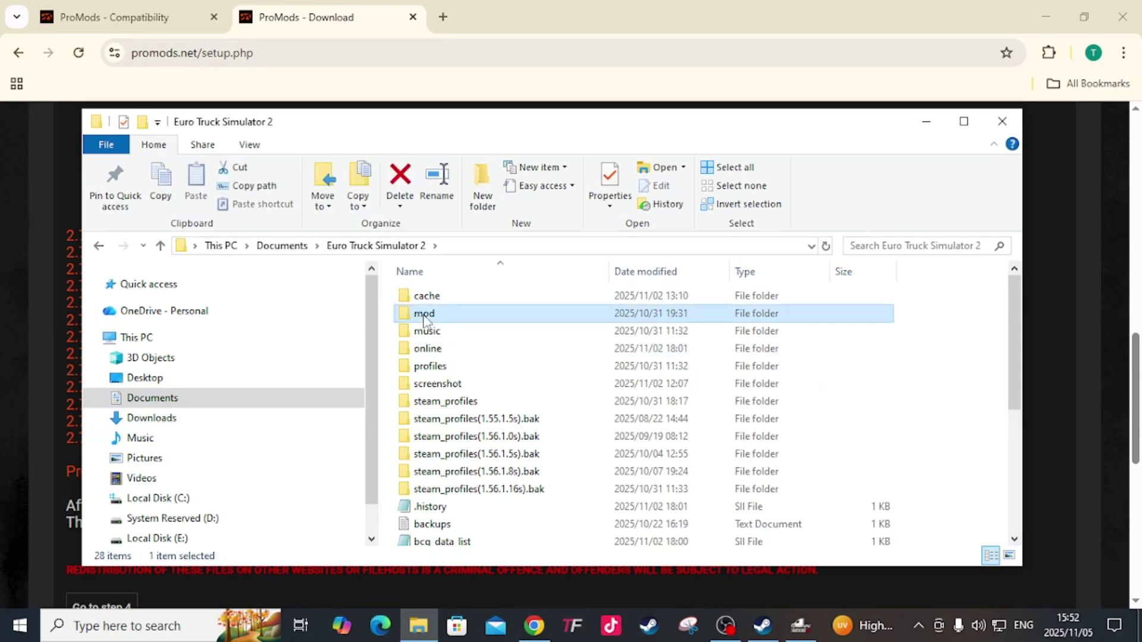
{"action": "double_click", "coordinate": [426, 316]}
{"action": "scroll", "coordinate": [517, 440], "scroll_direction": "down", "scroll_amount": 5}
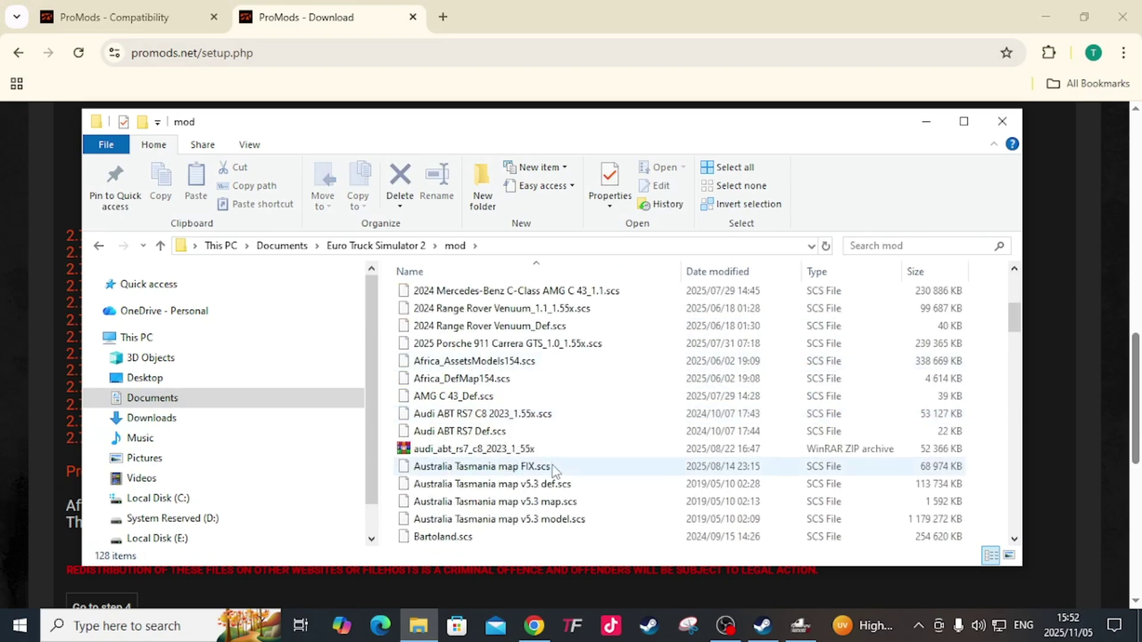
{"action": "scroll", "coordinate": [552, 467], "scroll_direction": "down", "scroll_amount": 1}
{"action": "scroll", "coordinate": [553, 470], "scroll_direction": "up", "scroll_amount": 6}
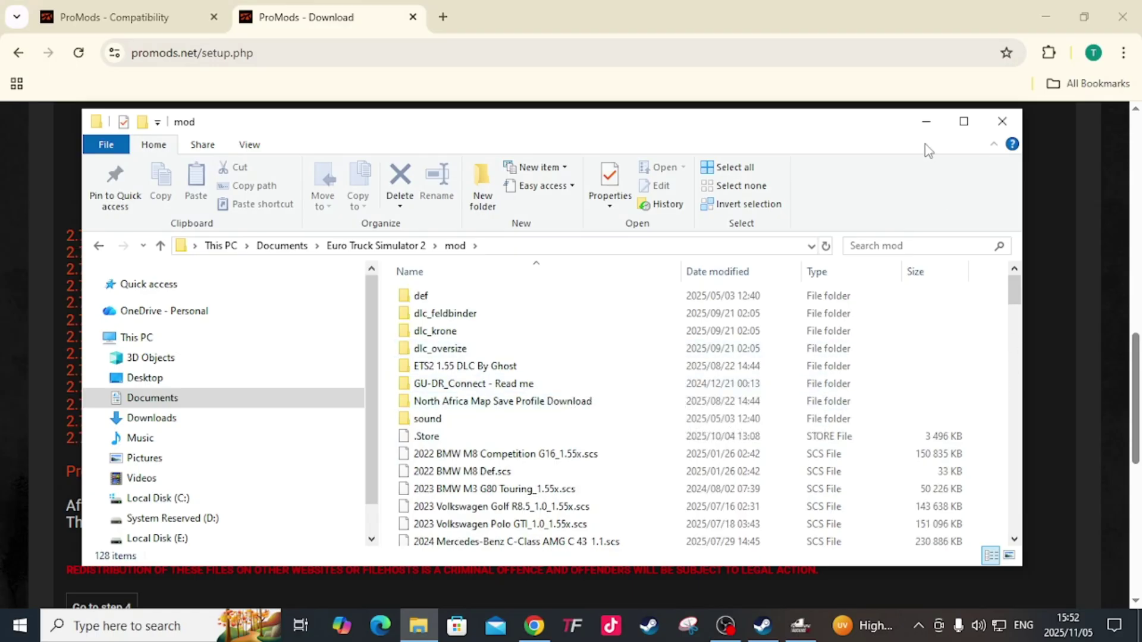
{"action": "left_click", "coordinate": [1002, 122]}
{"action": "scroll", "coordinate": [882, 296], "scroll_direction": "up", "scroll_amount": 4}
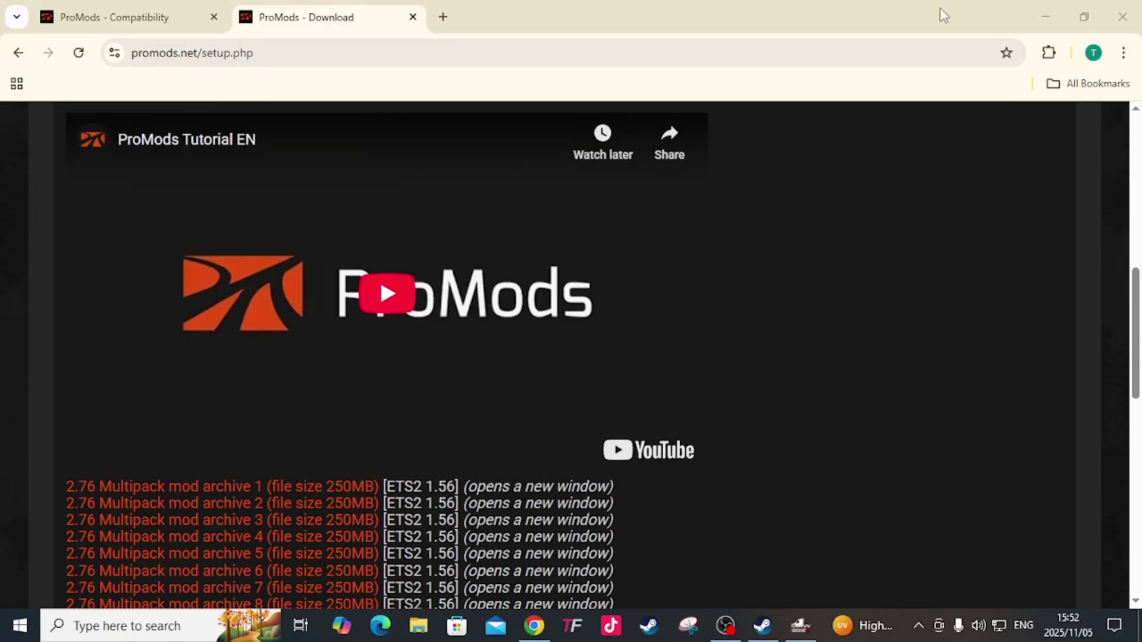
Minimize Chrome and Steam, restore the TruckersMP launcher, and launch ETS2 with PLAY.
{"action": "left_click", "coordinate": [1046, 17]}
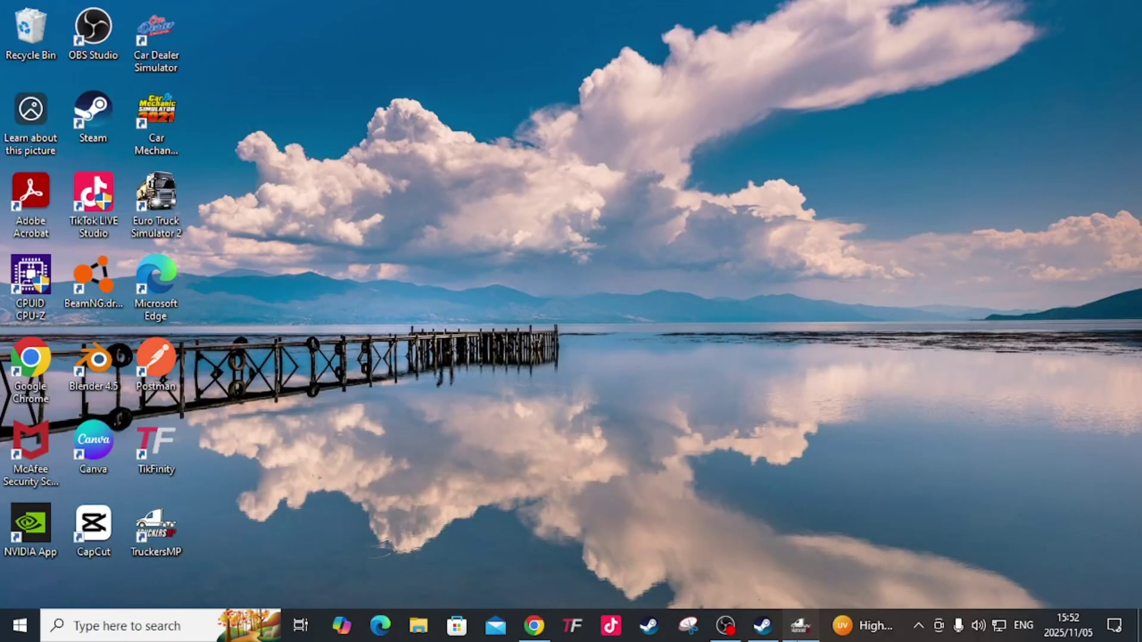
{"action": "left_click", "coordinate": [800, 626]}
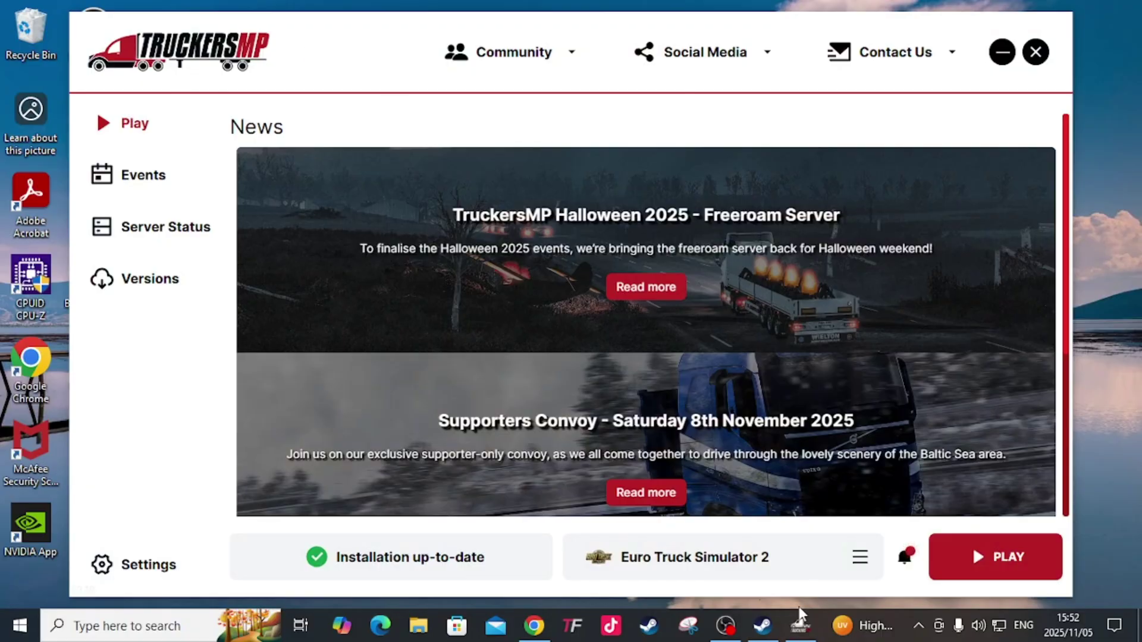
{"action": "left_click", "coordinate": [764, 625]}
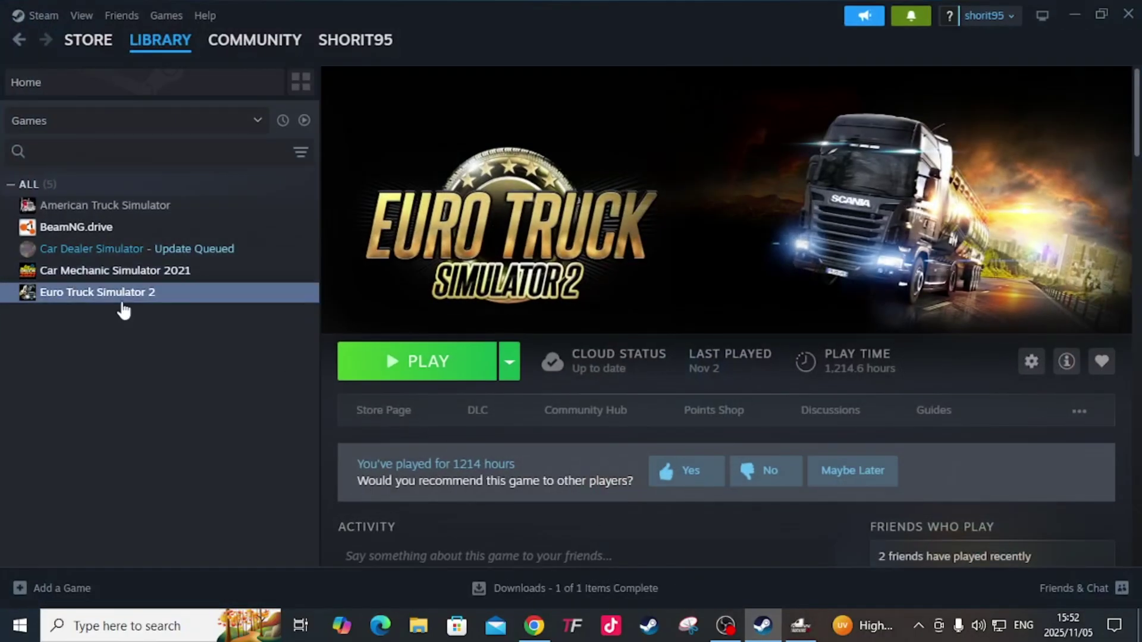
{"action": "left_click", "coordinate": [1074, 14]}
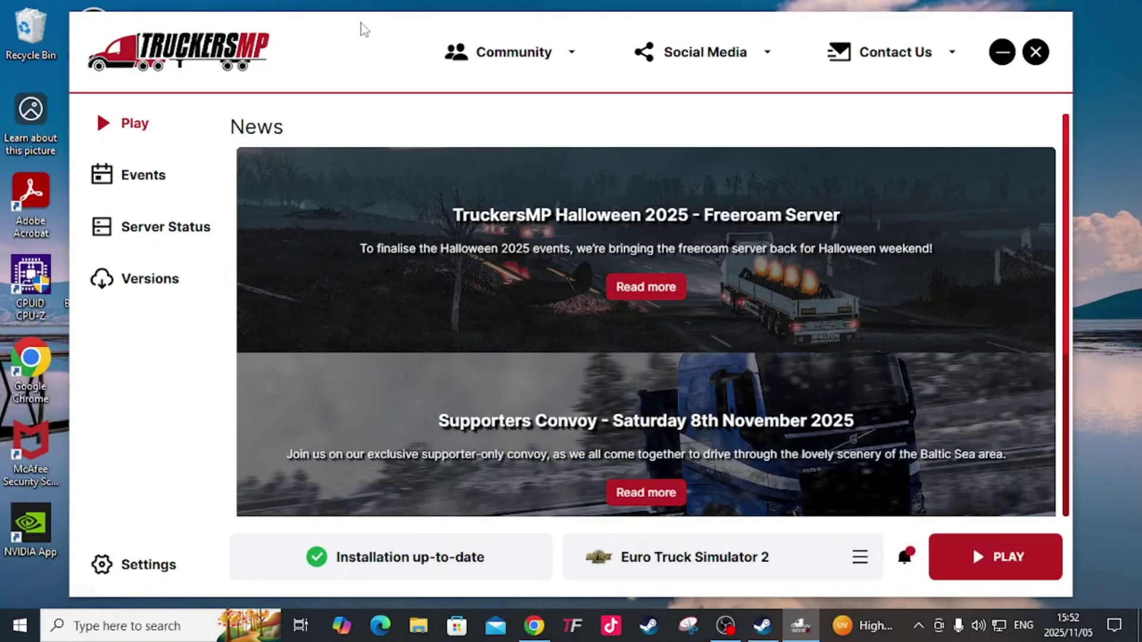
{"action": "left_click", "coordinate": [1016, 566]}
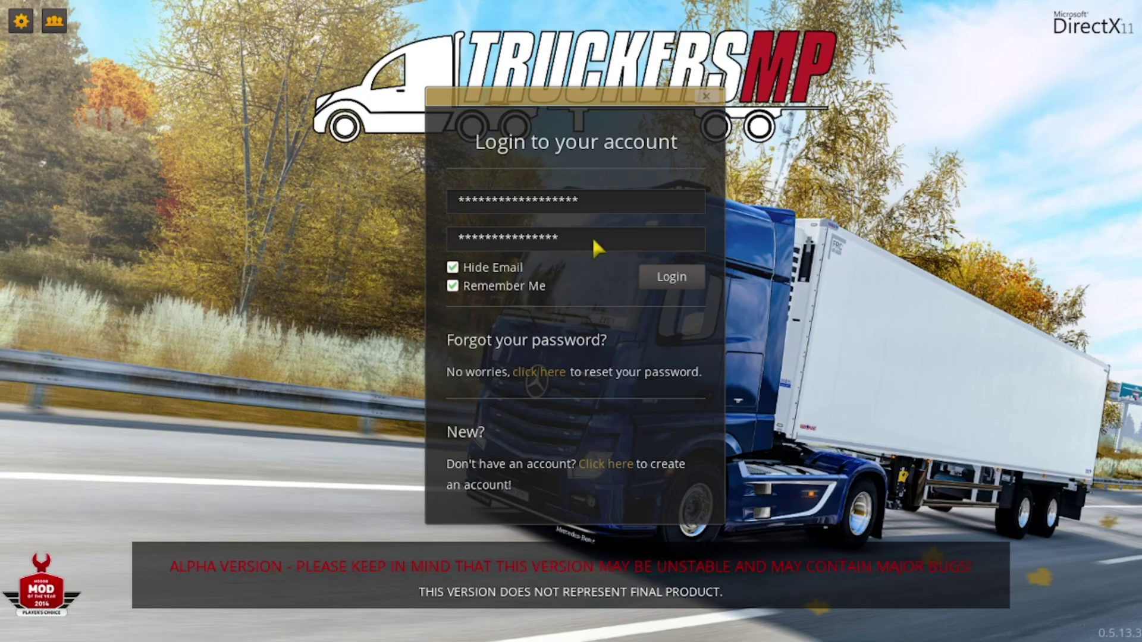
Log in to TruckersMP and look over the Simulation 1, Simulation 2 and [US] Simulation servers.
{"action": "left_click", "coordinate": [684, 280]}
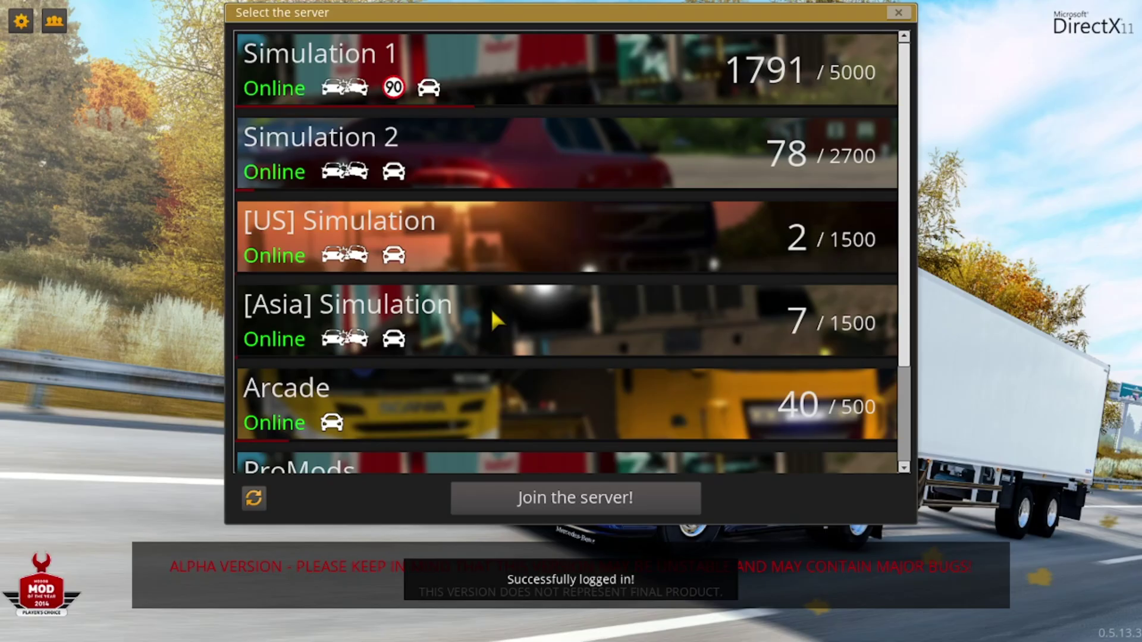
{"action": "scroll", "coordinate": [370, 265], "scroll_direction": "down", "scroll_amount": 3}
{"action": "scroll", "coordinate": [370, 265], "scroll_direction": "up", "scroll_amount": 3}
{"action": "left_click", "coordinate": [550, 55]}
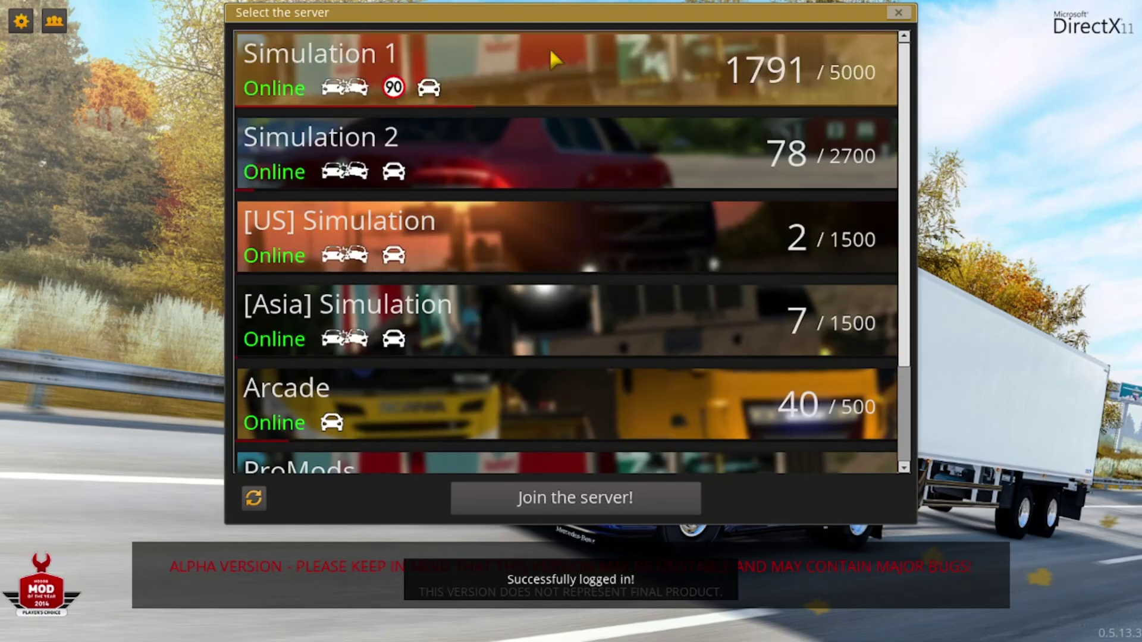
{"action": "left_click", "coordinate": [498, 140]}
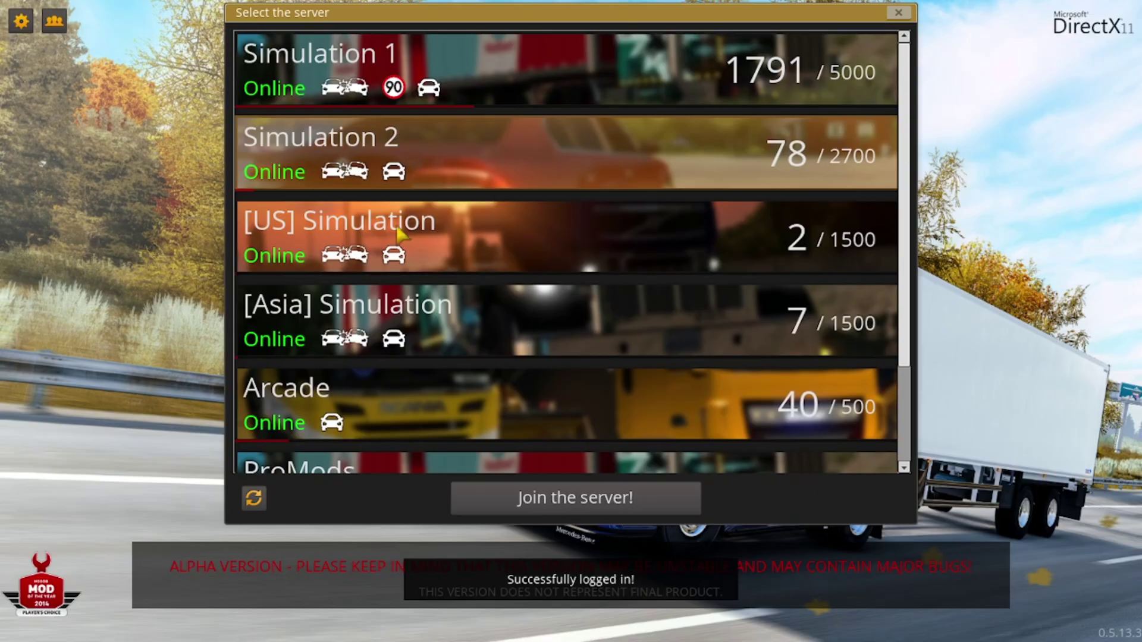
{"action": "scroll", "coordinate": [543, 270], "scroll_direction": "down", "scroll_amount": 1}
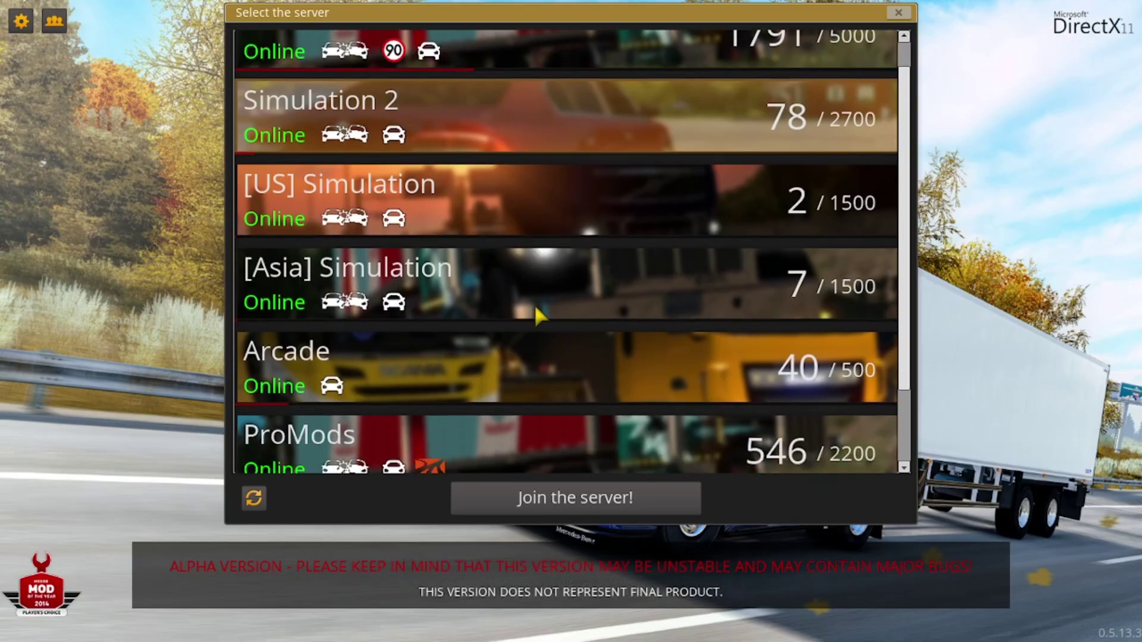
{"action": "scroll", "coordinate": [535, 311], "scroll_direction": "up", "scroll_amount": 1}
{"action": "left_click", "coordinate": [544, 90]}
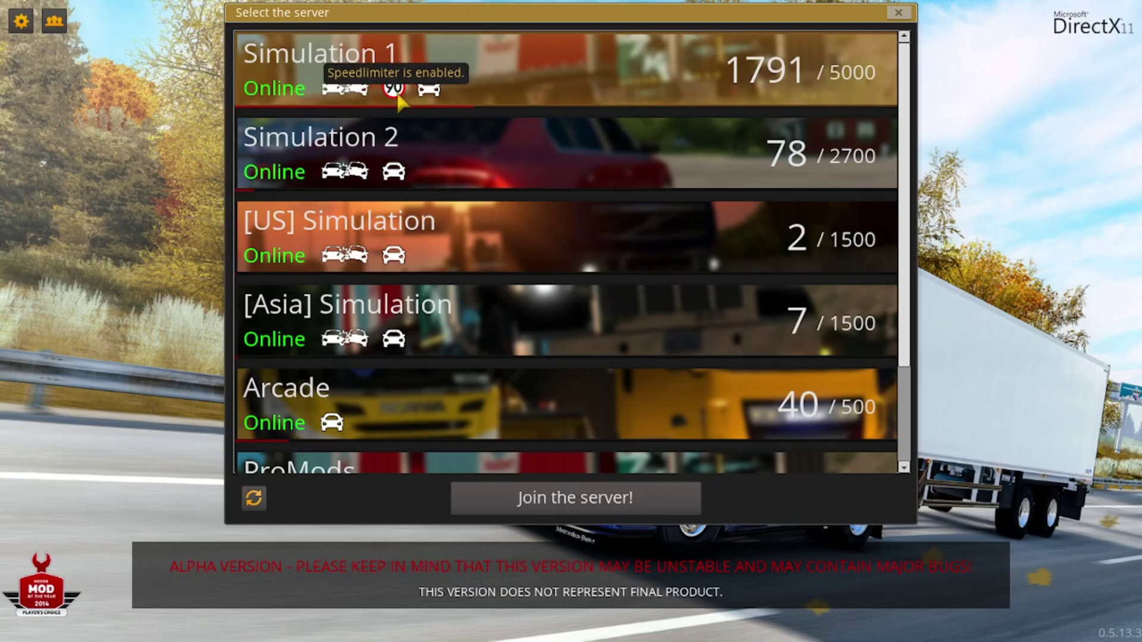
{"action": "left_click", "coordinate": [513, 174]}
{"action": "left_click", "coordinate": [517, 247]}
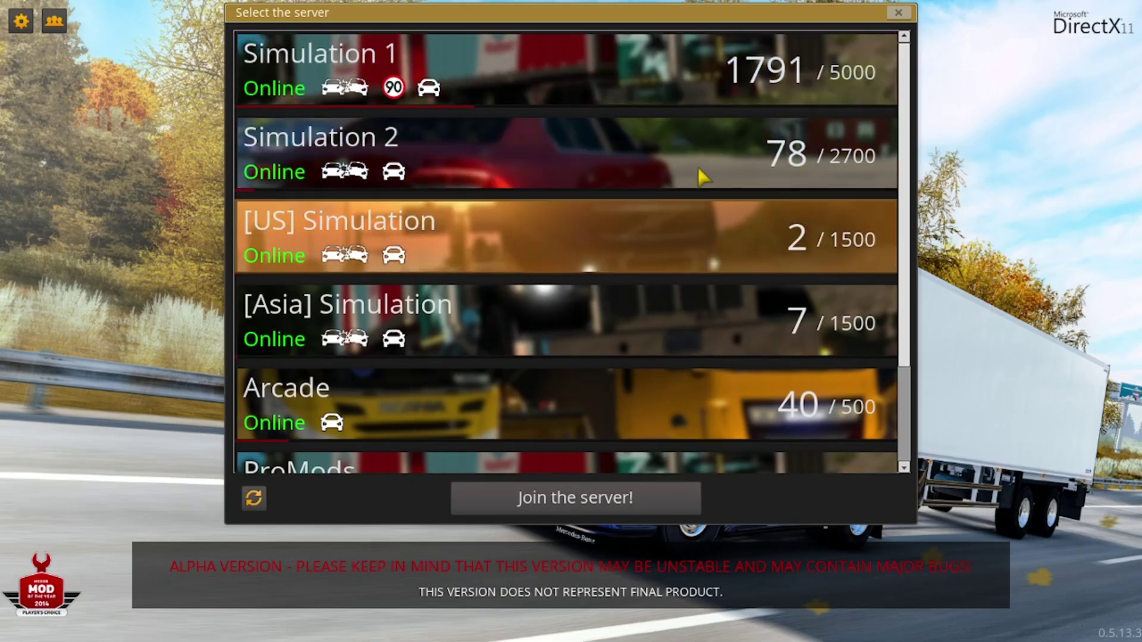
Check the [Asia] Simulation and Arcade servers, then select ProMods (546/2200 players).
{"action": "left_click", "coordinate": [776, 75]}
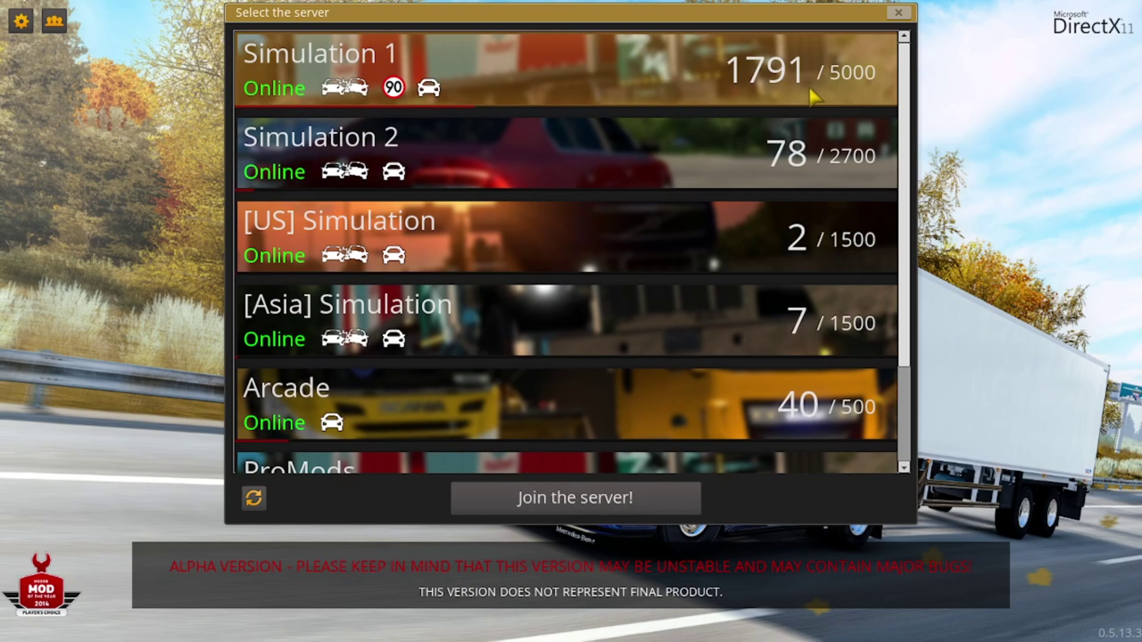
{"action": "left_click", "coordinate": [786, 182]}
{"action": "left_click", "coordinate": [805, 263]}
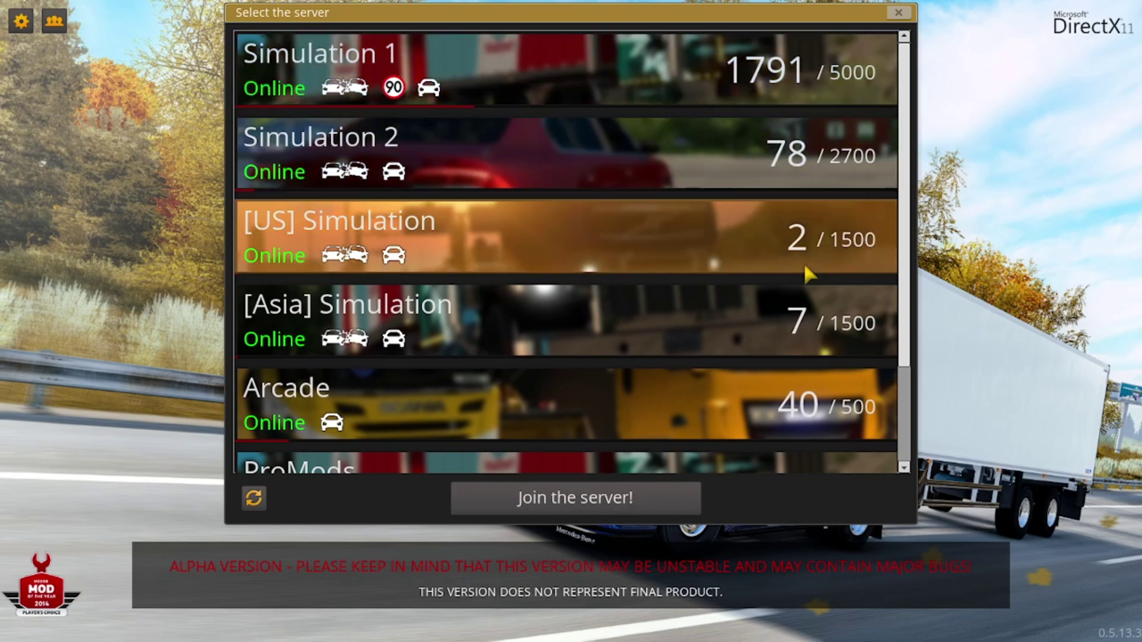
{"action": "scroll", "coordinate": [757, 276], "scroll_direction": "down", "scroll_amount": 1}
{"action": "left_click", "coordinate": [745, 270]}
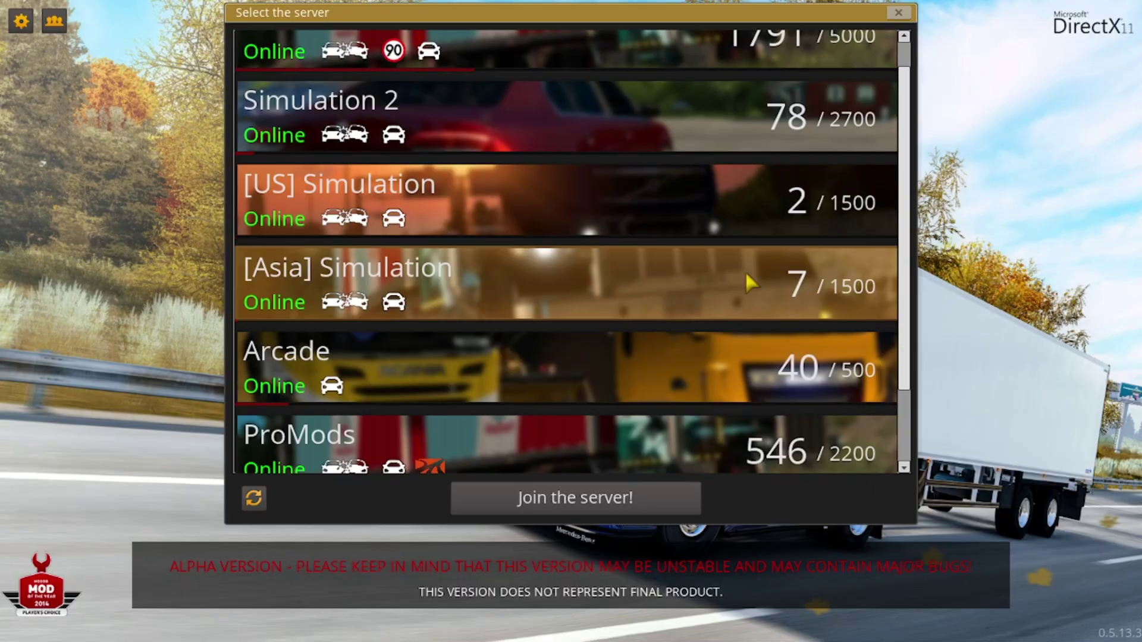
{"action": "scroll", "coordinate": [654, 280], "scroll_direction": "down", "scroll_amount": 1}
{"action": "left_click", "coordinate": [558, 294]}
{"action": "scroll", "coordinate": [556, 296], "scroll_direction": "down", "scroll_amount": 2}
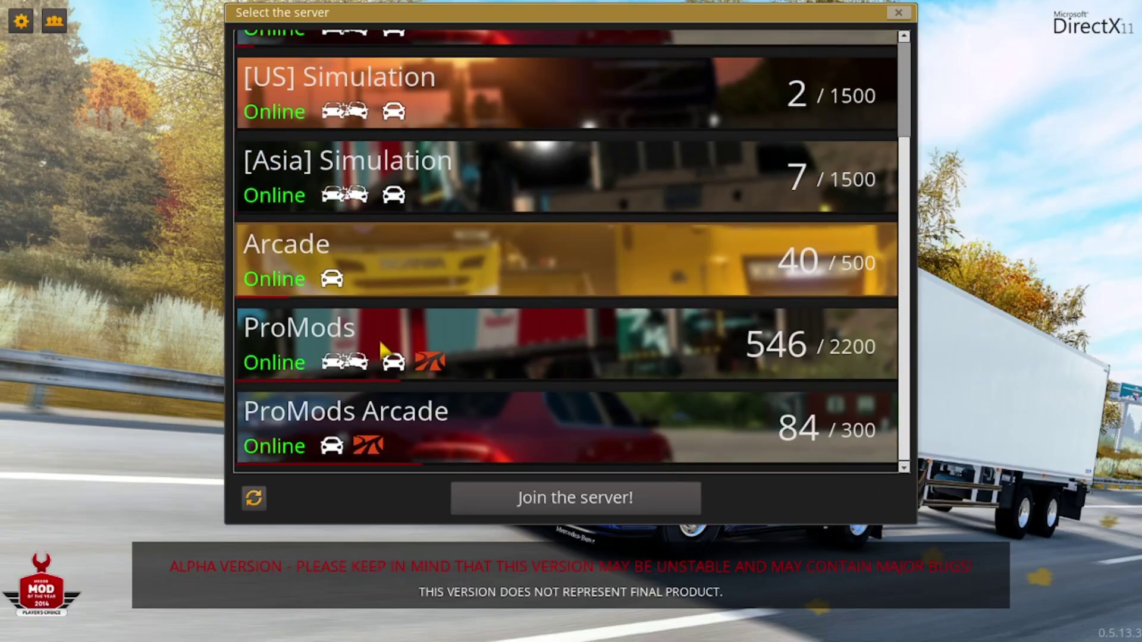
{"action": "left_click", "coordinate": [708, 344]}
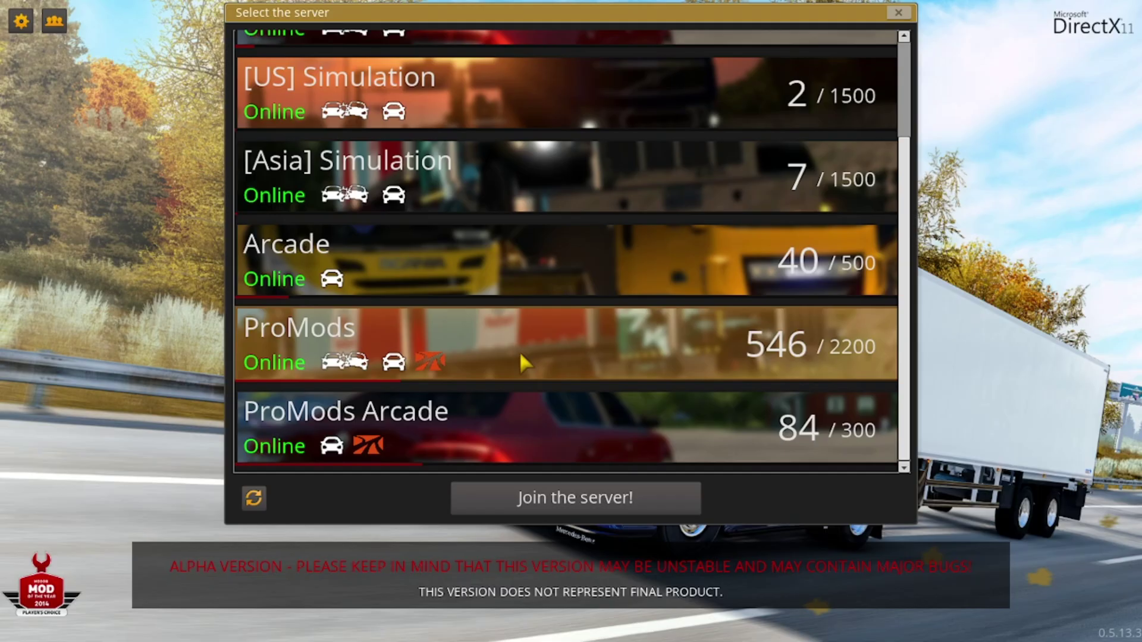
Join the ProMods server and confirm the advanced SDK features notice with OK.
{"action": "left_click", "coordinate": [602, 506]}
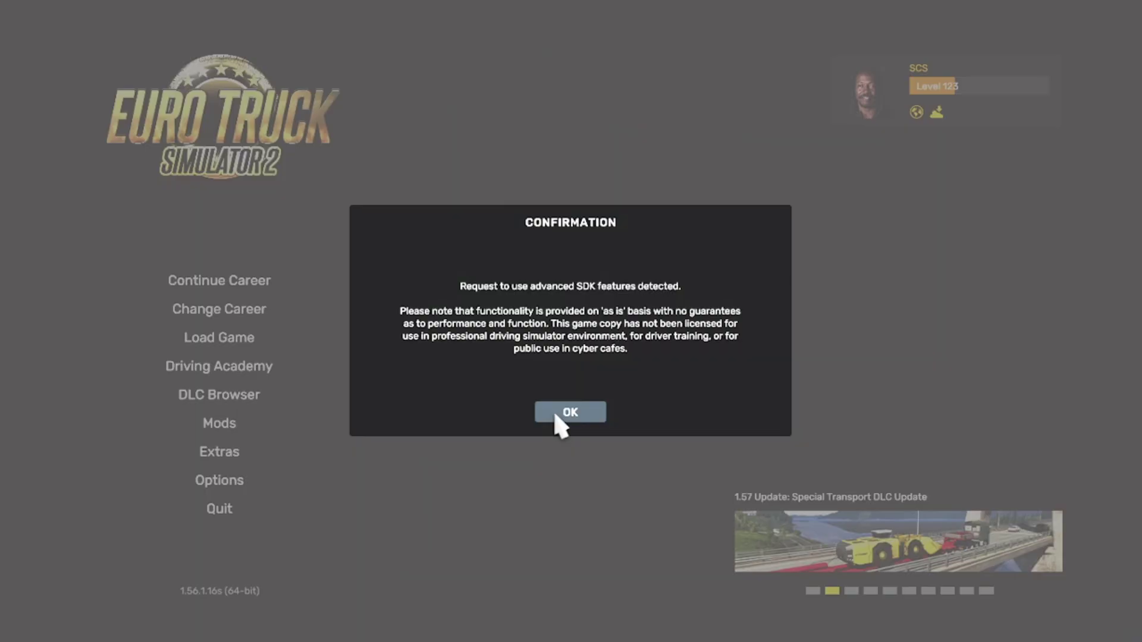
{"action": "left_click", "coordinate": [556, 415]}
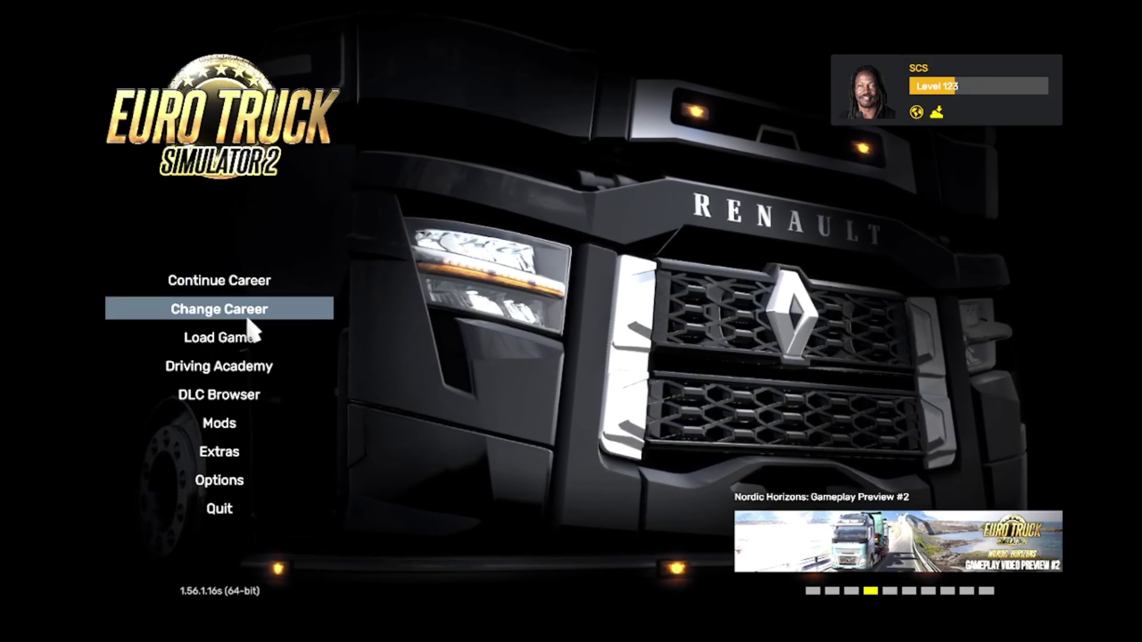
Continue the current career so the truck spawns in a city on the ProMods server.
{"action": "left_click", "coordinate": [213, 280]}
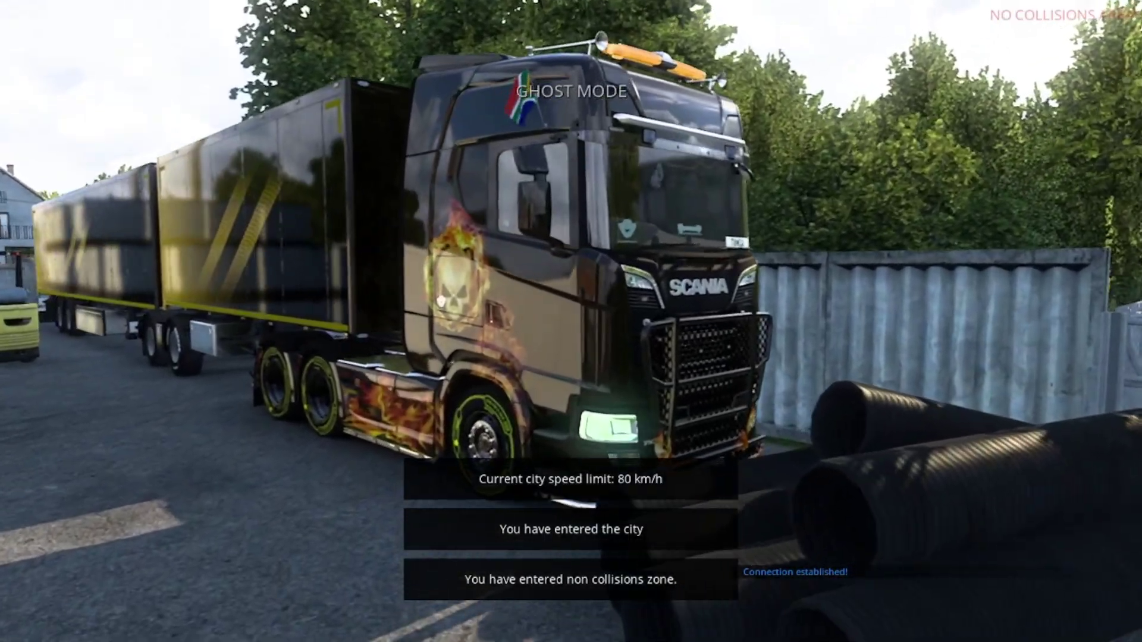
{"action": "key", "text": "Tab"}
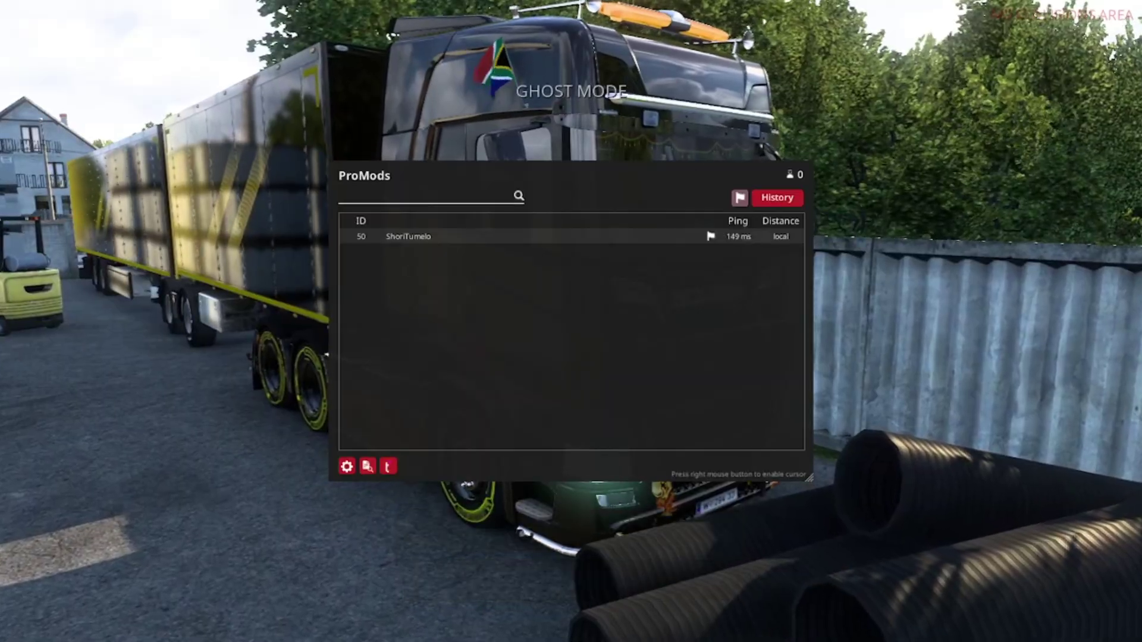